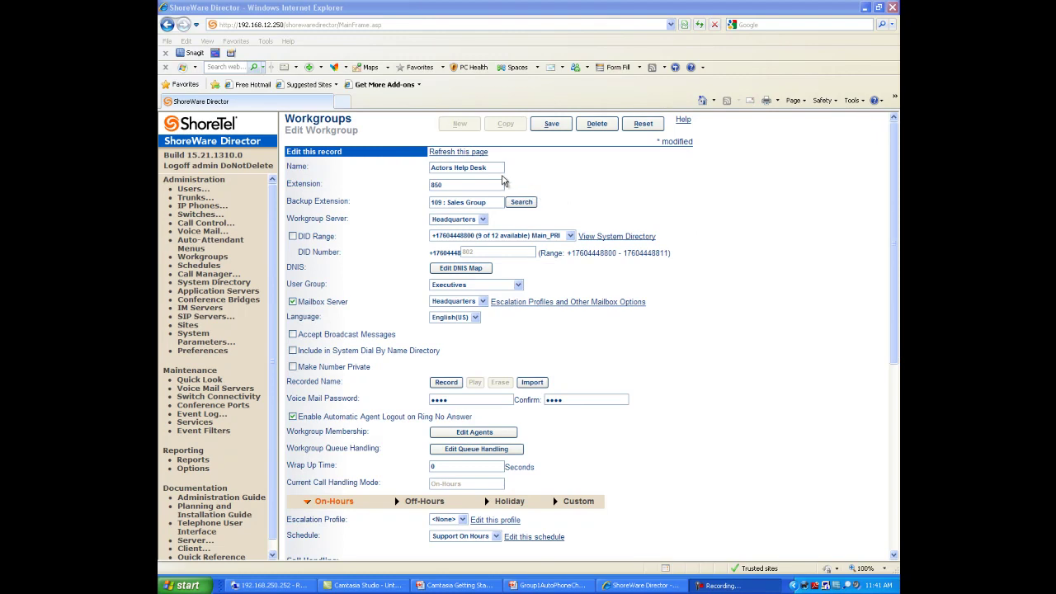
# - Open the Actors Help Desk agent membership editor, accepting the leave-page warning
pyautogui.tripleClick(495, 167)
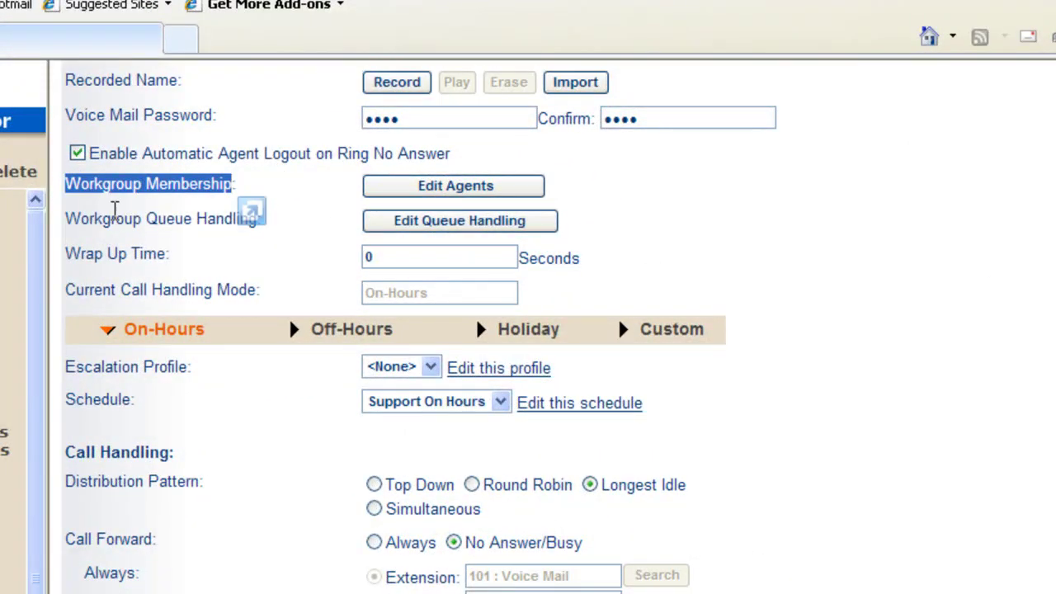
pyautogui.moveTo(66, 219); pyautogui.dragTo(274, 221)
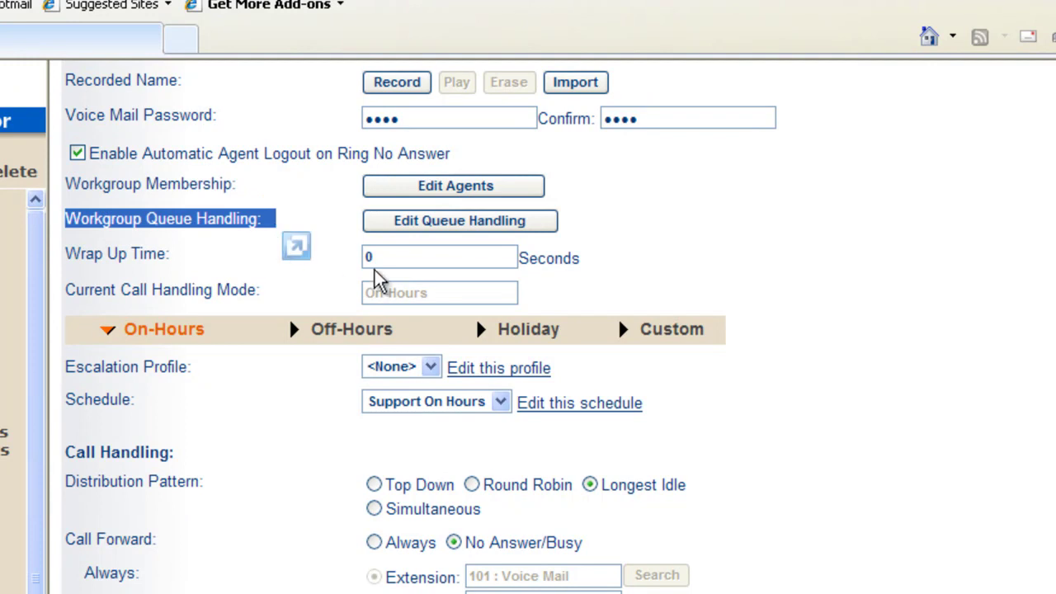
pyautogui.click(478, 195)
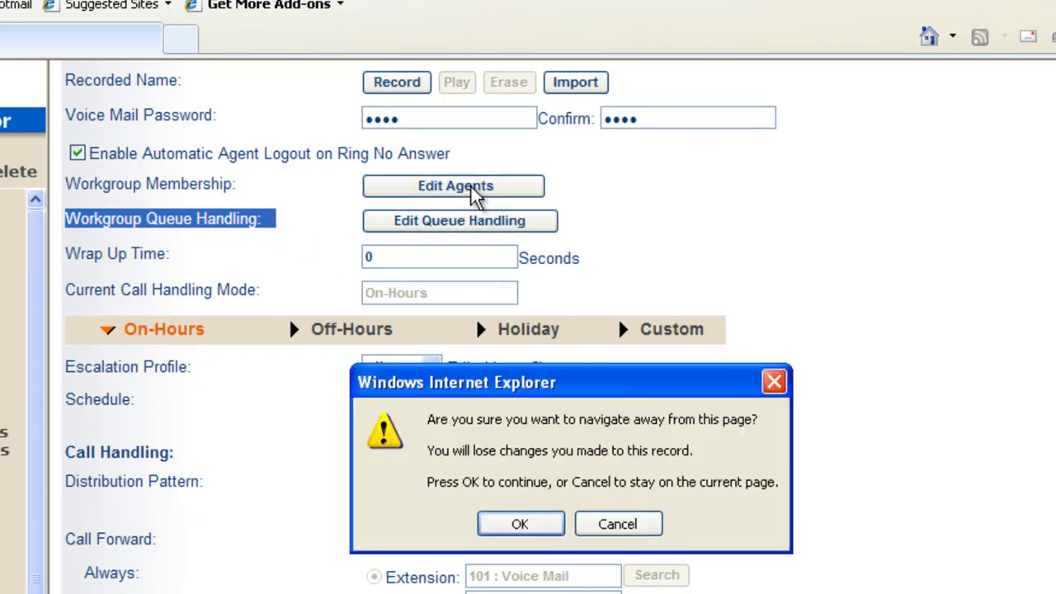
pyautogui.click(520, 526)
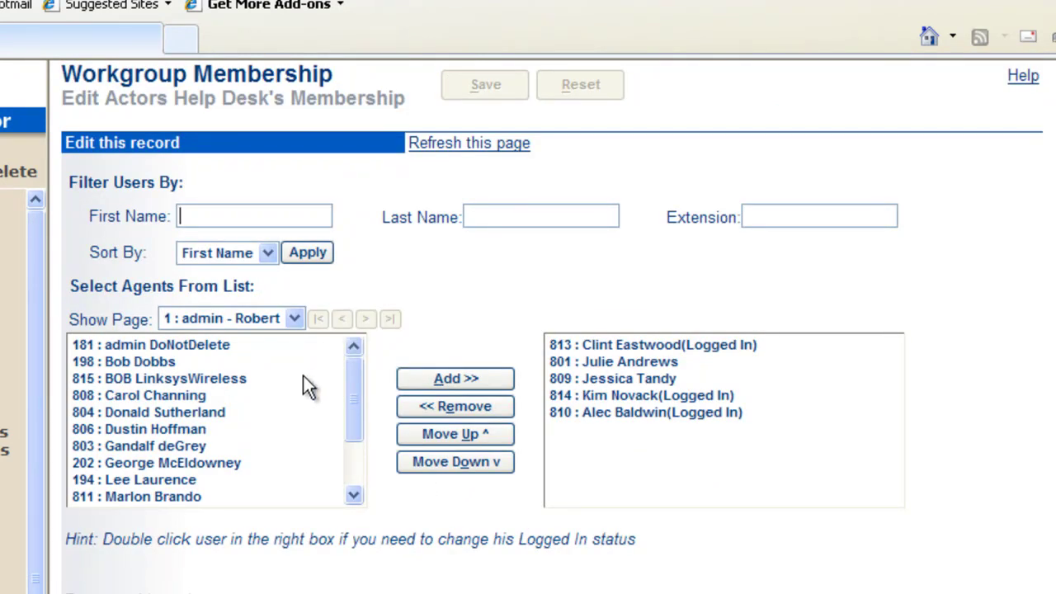
pyautogui.click(352, 390)
pyautogui.moveTo(352, 390); pyautogui.dragTo(350, 357)
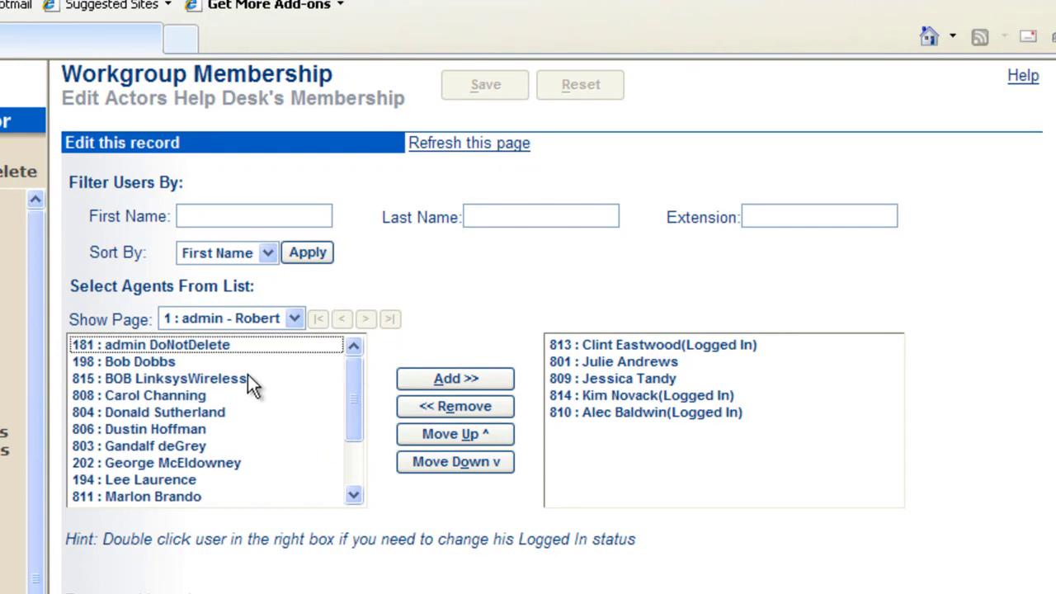
# - Review available user 811 and current agents 810, 814, 809, 801 and 813
pyautogui.click(146, 497)
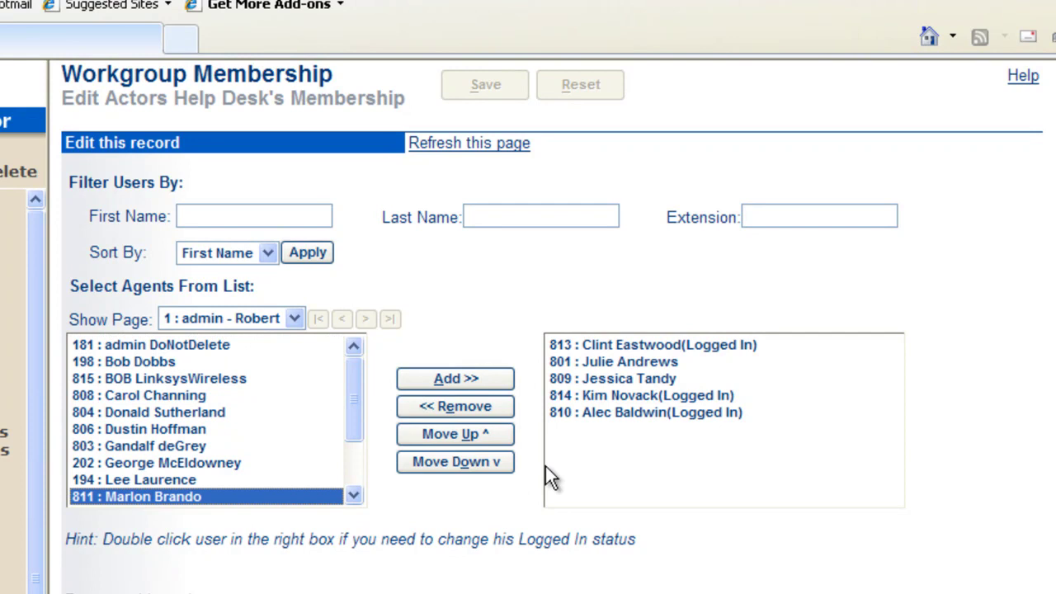
pyautogui.click(605, 417)
pyautogui.click(598, 393)
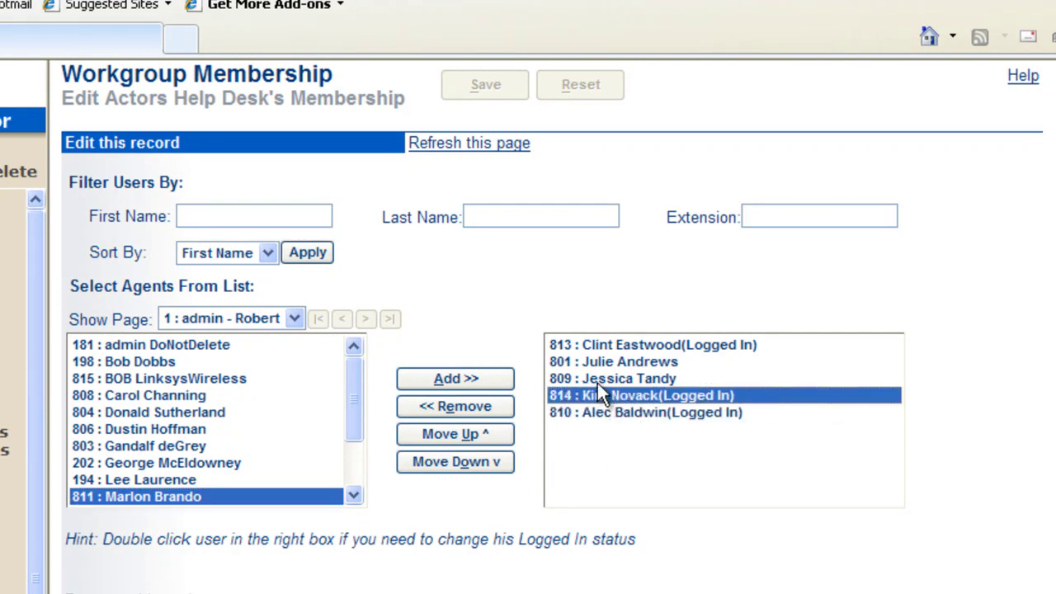
pyautogui.click(598, 378)
pyautogui.click(597, 361)
pyautogui.click(595, 345)
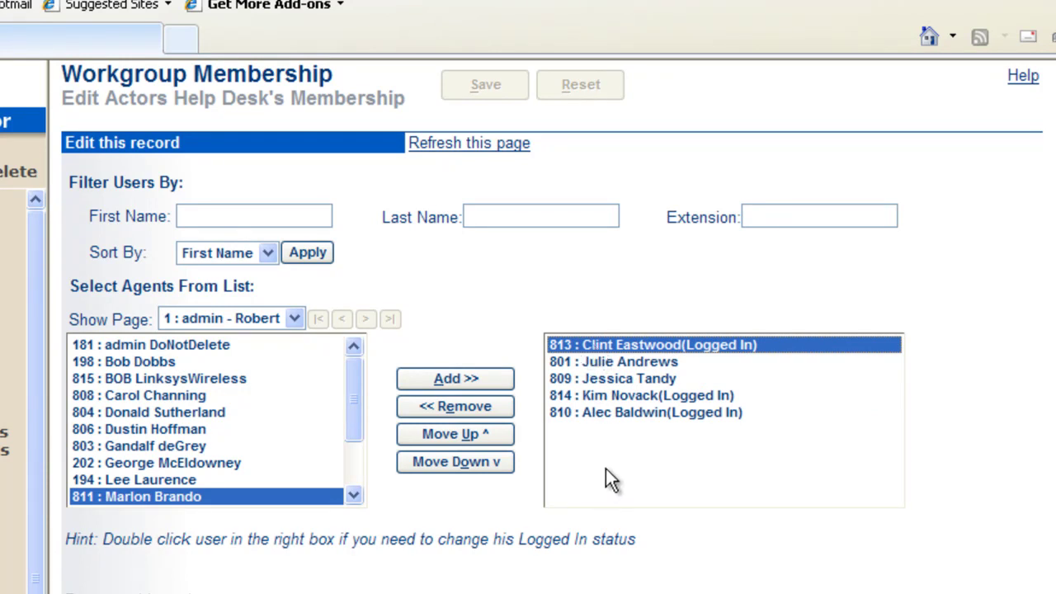
# - Remove agent 809 from the workgroup and add user 803 as an agent
pyautogui.click(616, 378)
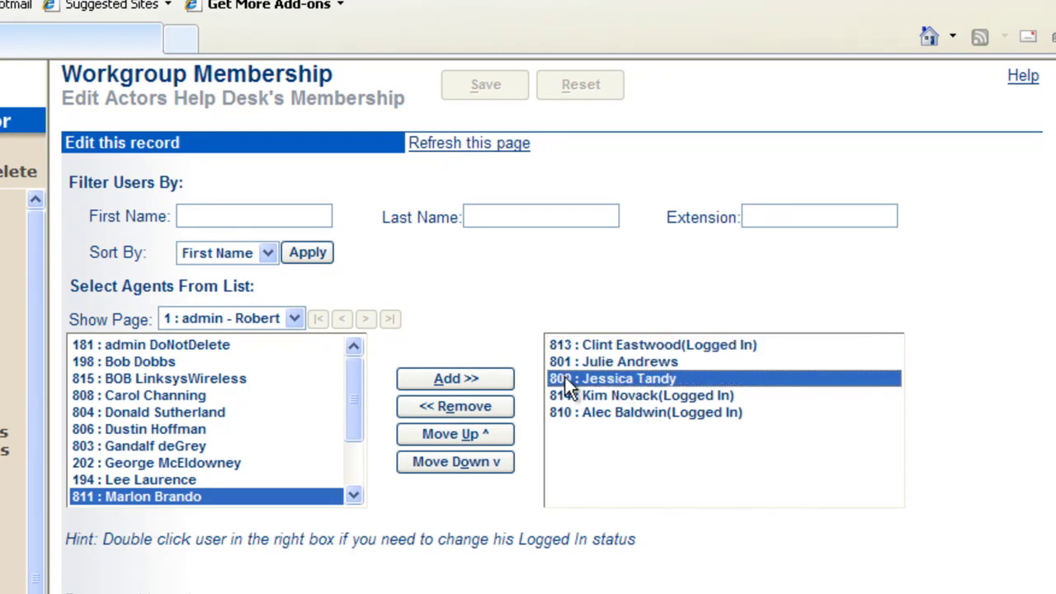
pyautogui.click(436, 408)
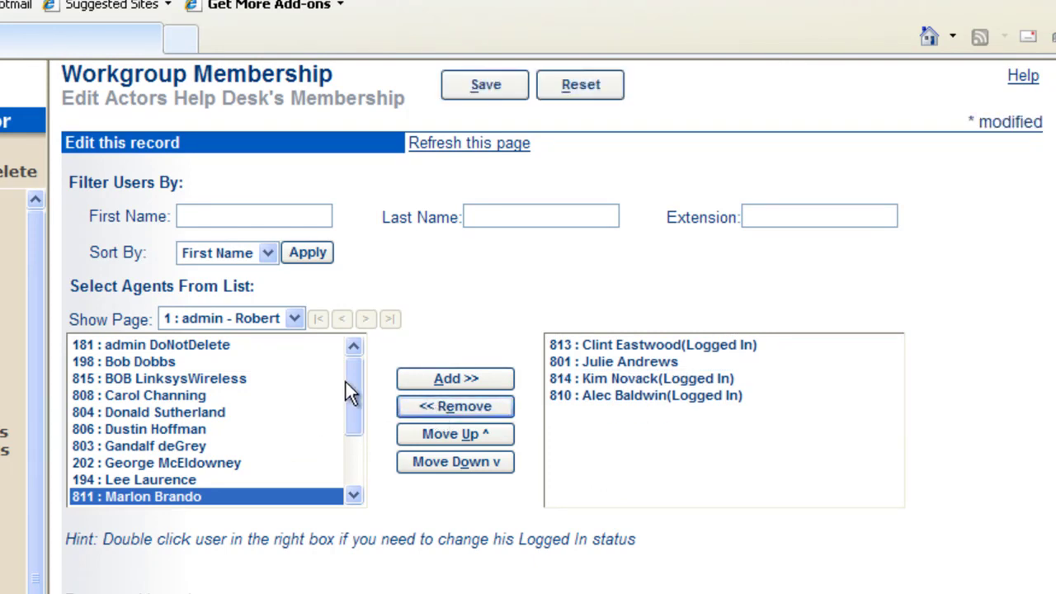
pyautogui.click(168, 445)
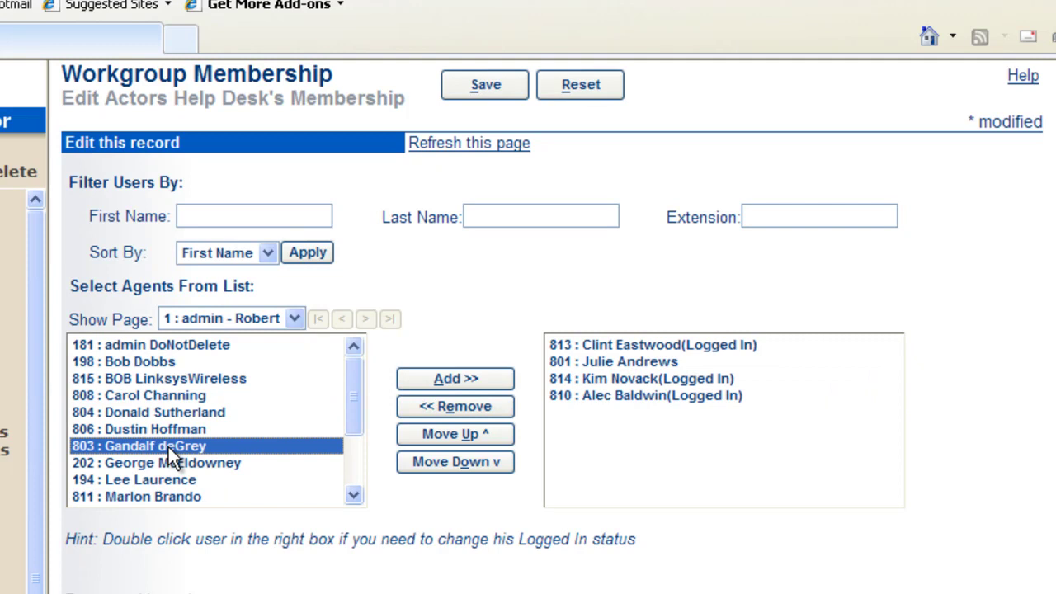
pyautogui.click(446, 380)
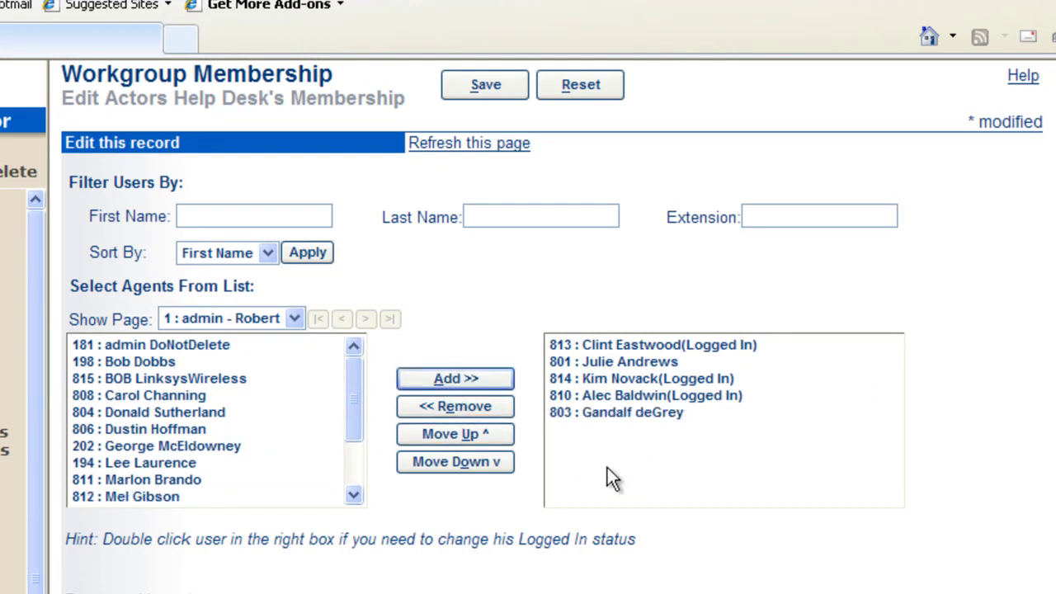
# - Open agent 801's member settings and try the Logged In and In Wrap Up statuses
pyautogui.doubleClick(611, 362)
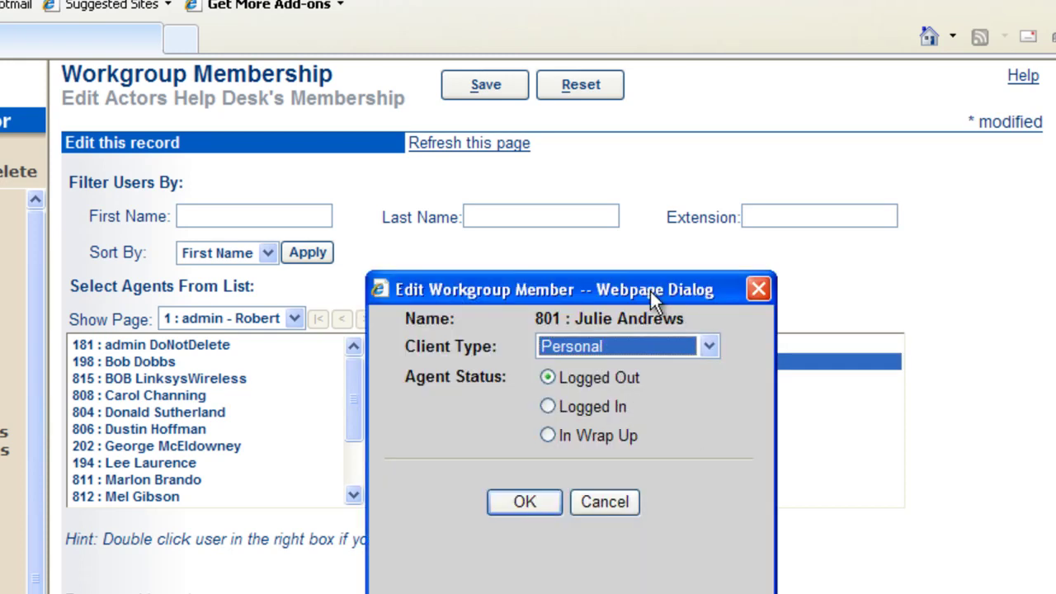
pyautogui.moveTo(634, 283); pyautogui.dragTo(633, 253)
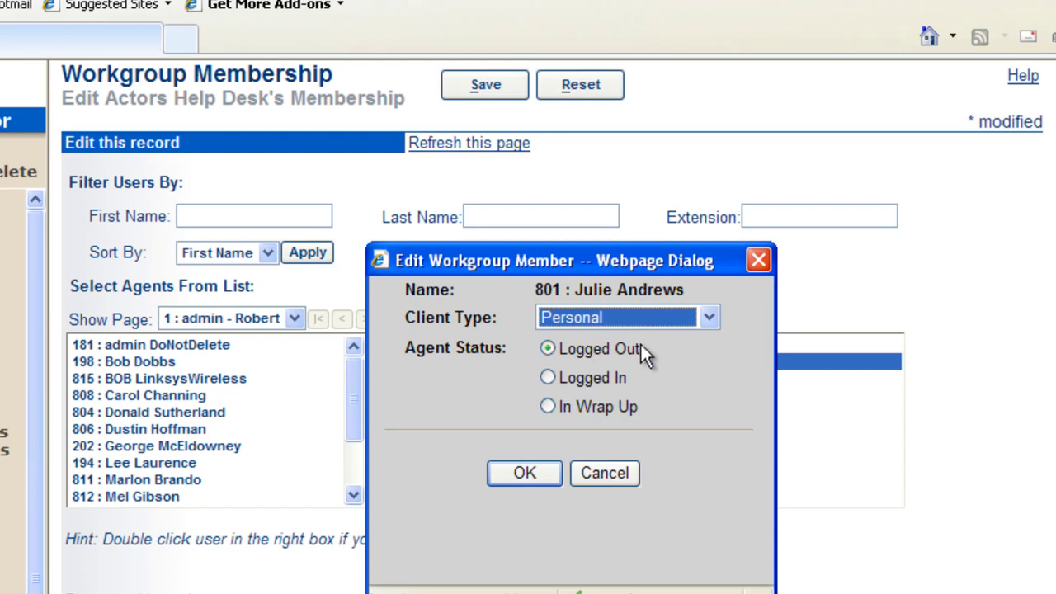
pyautogui.click(545, 379)
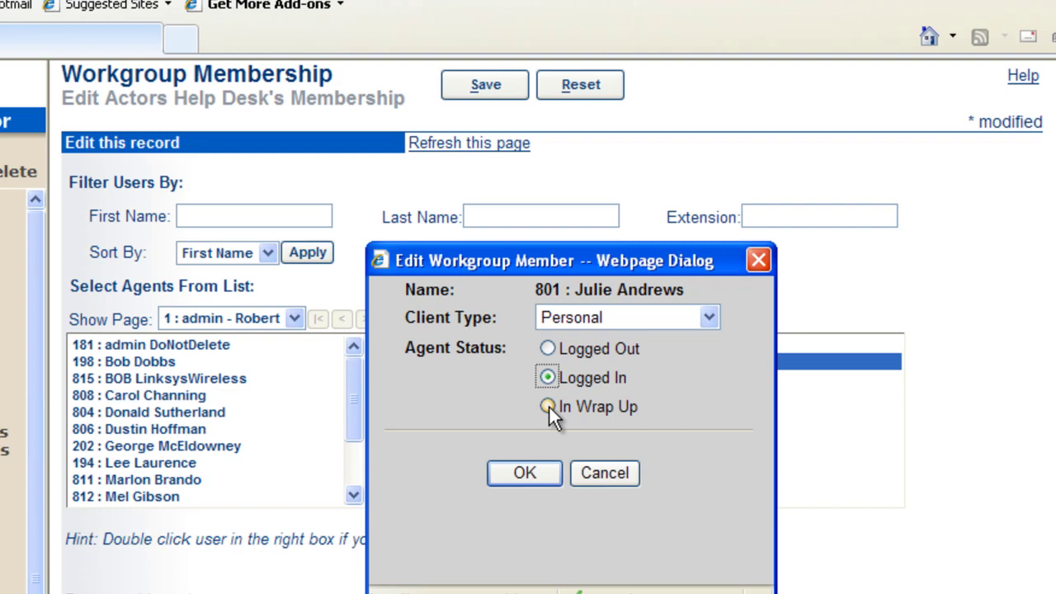
pyautogui.click(548, 405)
# - Set agent 801's client type to Workgroup Agent and status to Logged Out
pyautogui.click(707, 318)
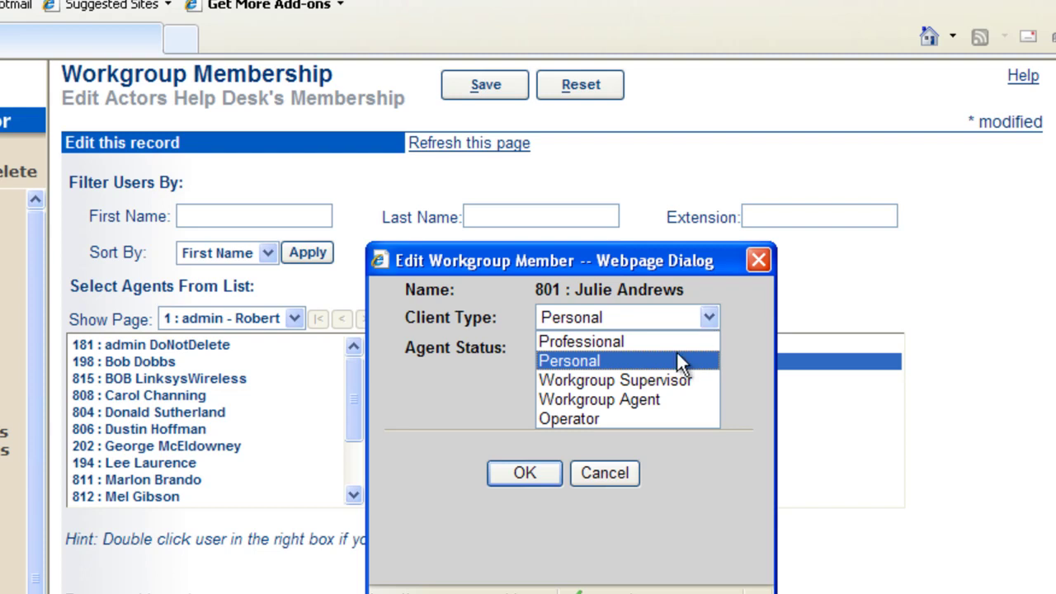
pyautogui.click(648, 402)
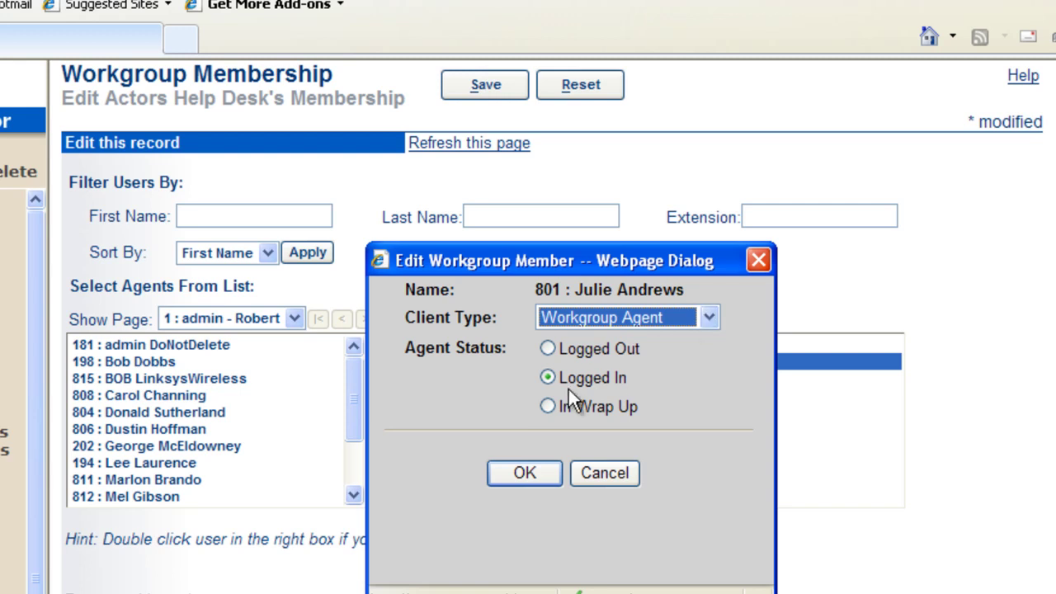
pyautogui.click(547, 349)
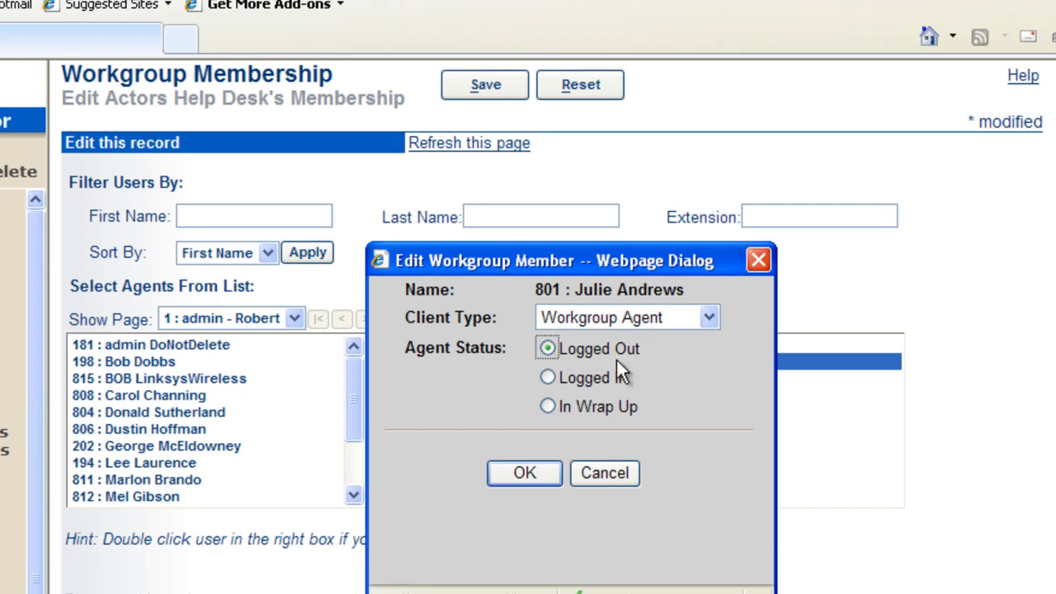
pyautogui.click(704, 320)
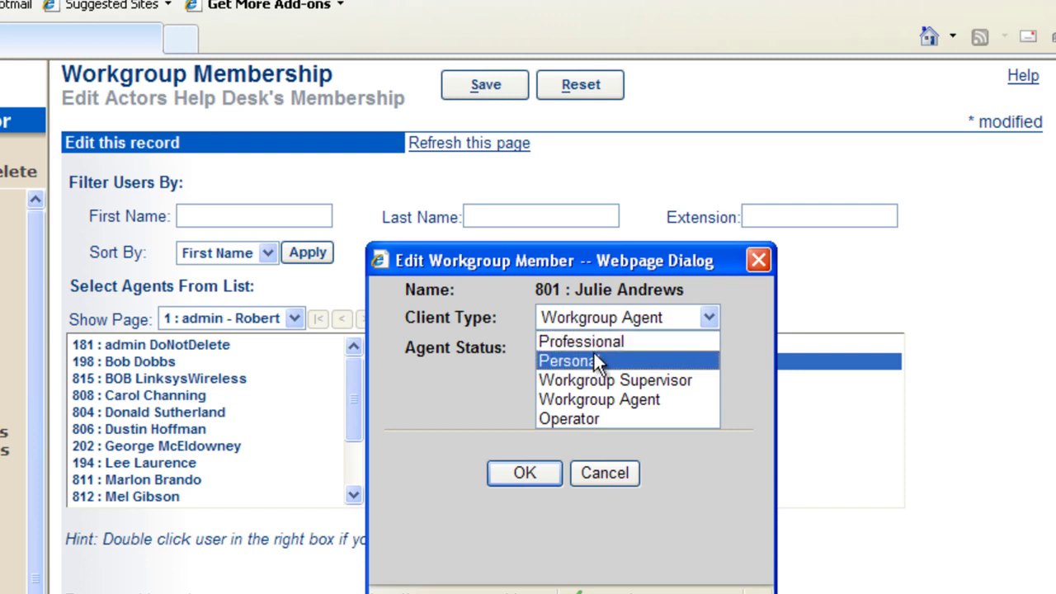
# - Cancel agent 801's edits, save the membership, and reopen the Actors Help Desk page
pyautogui.click(596, 473)
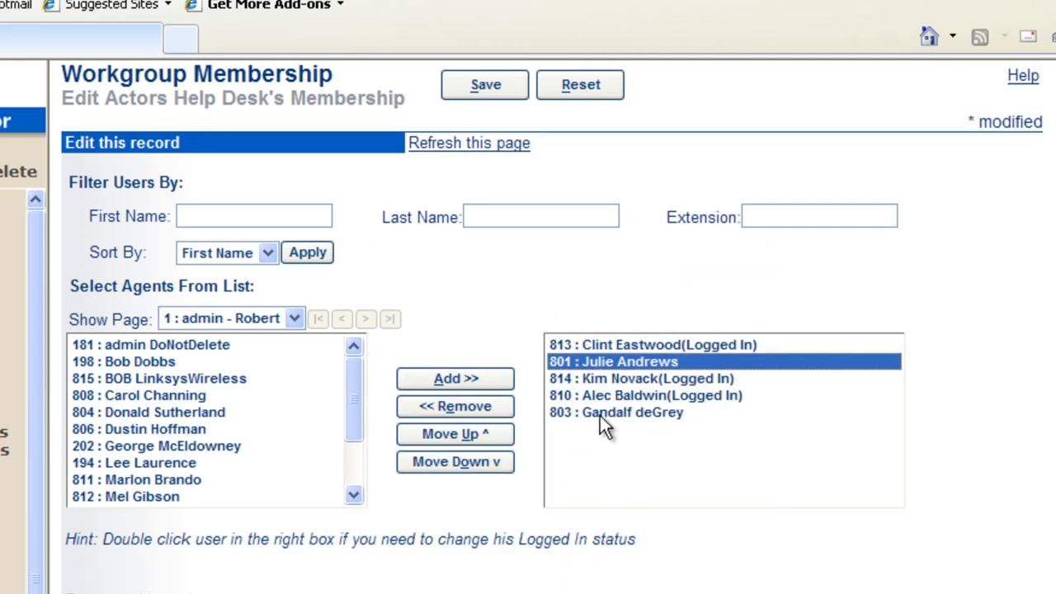
pyautogui.click(474, 94)
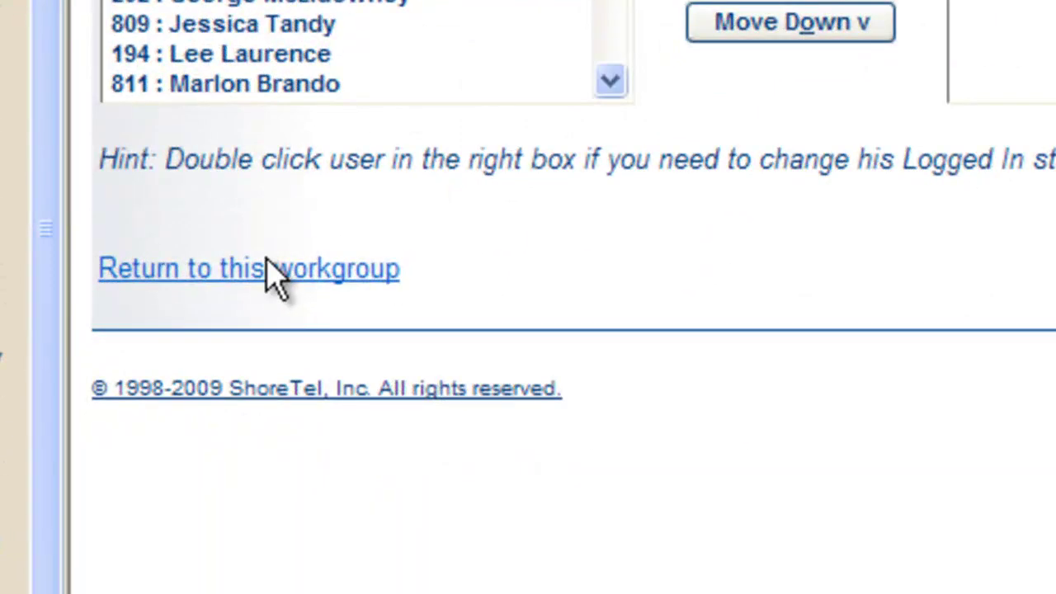
pyautogui.click(272, 279)
pyautogui.click(1001, 101)
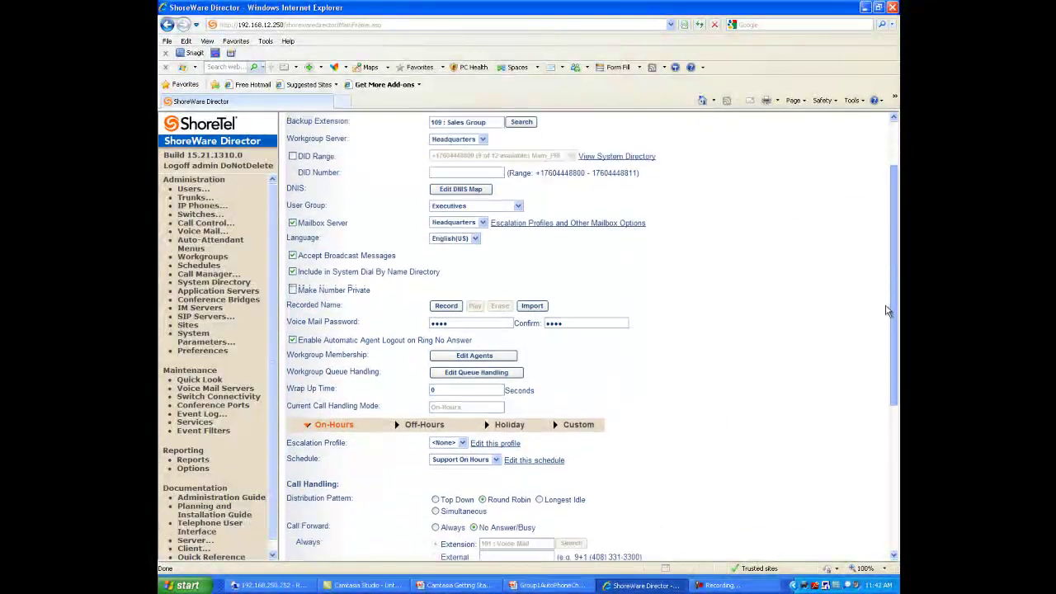
# - Review the workgroup's queue handling setting and Busy call-forwarding to Queue
pyautogui.scroll(-3, 886, 310)
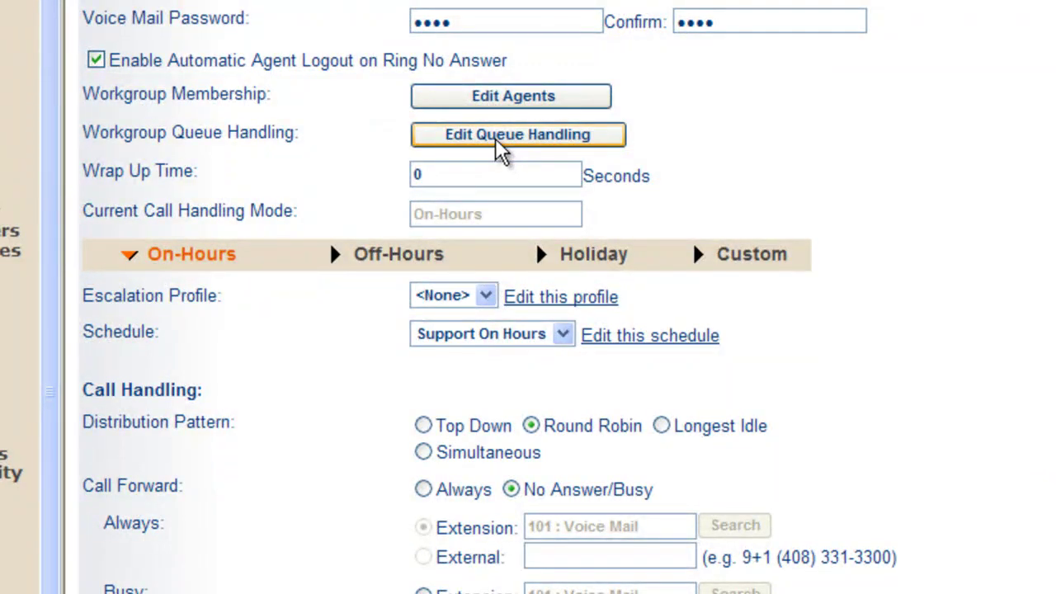
pyautogui.moveTo(85, 130); pyautogui.dragTo(338, 130)
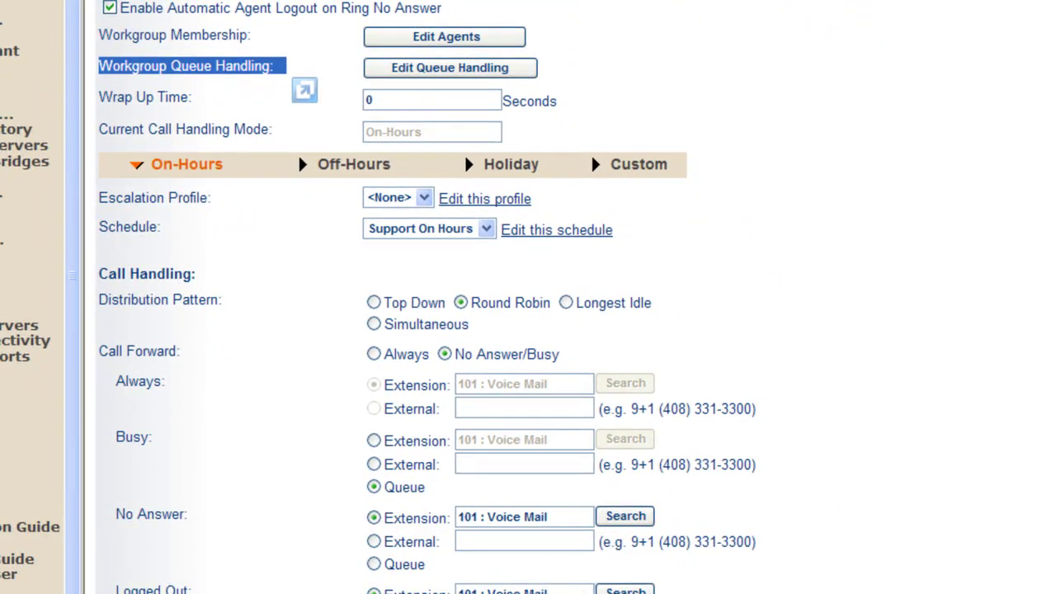
pyautogui.scroll(-2, 632, 420)
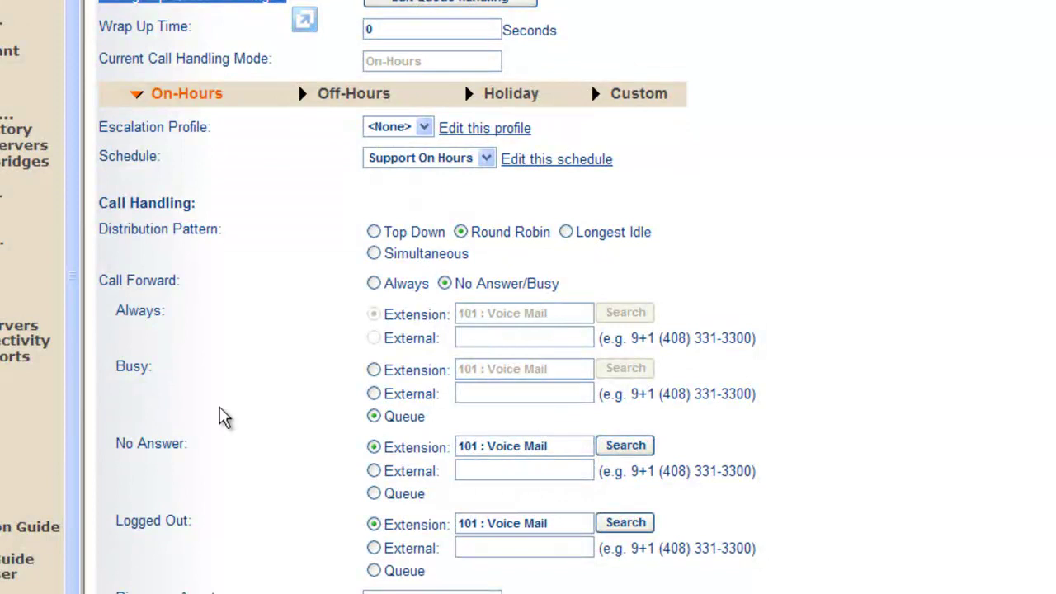
pyautogui.moveTo(105, 367); pyautogui.dragTo(175, 369)
pyautogui.moveTo(428, 417); pyautogui.dragTo(385, 417)
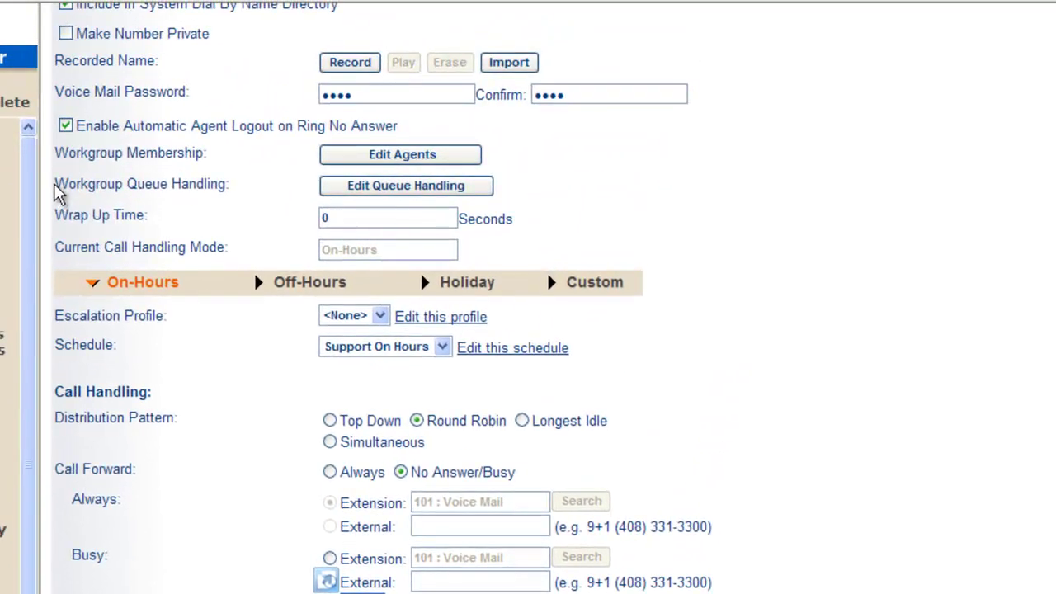
pyautogui.moveTo(56, 186); pyautogui.dragTo(232, 184)
# - Open the queue handling settings, dismissing the three missing-prompt-file warnings
pyautogui.click(387, 200)
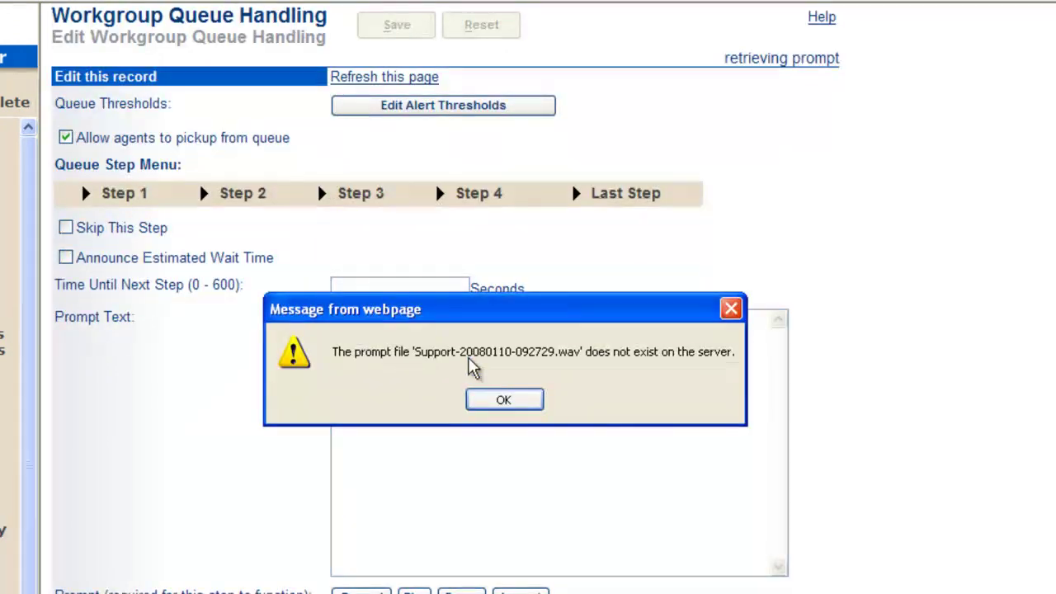
pyautogui.click(502, 402)
pyautogui.click(502, 402)
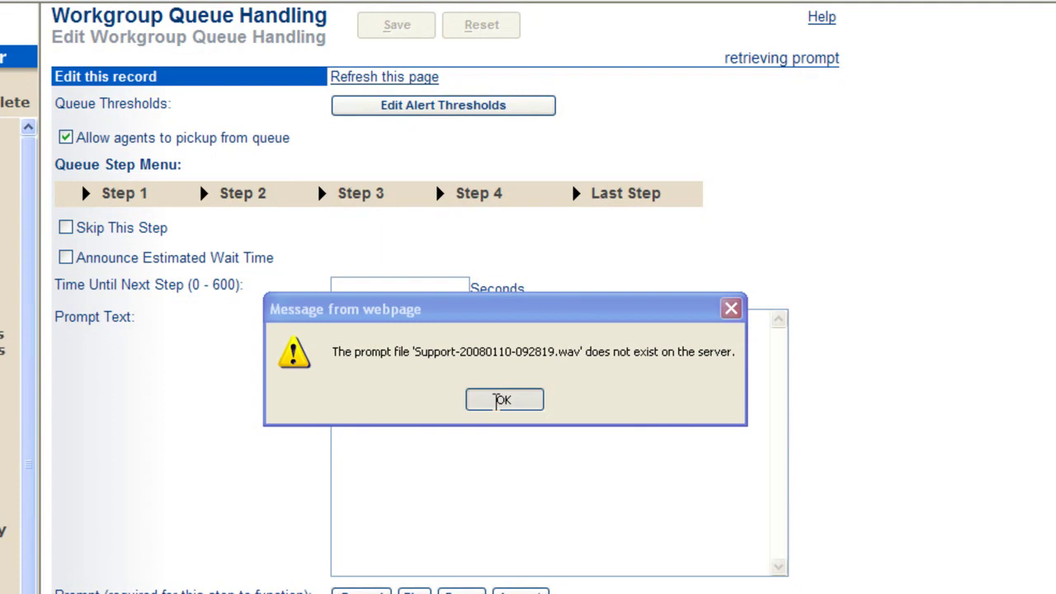
pyautogui.click(500, 402)
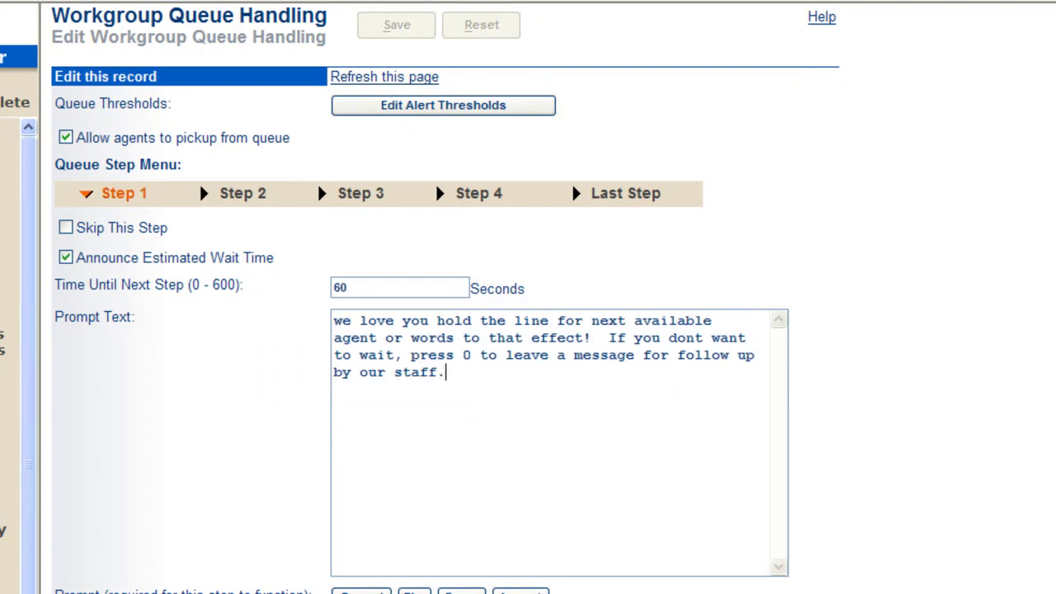
pyautogui.scroll(-1, 866, 441)
pyautogui.scroll(-1, 866, 441)
pyautogui.scroll(2, 866, 442)
pyautogui.moveTo(53, 33); pyautogui.dragTo(277, 58)
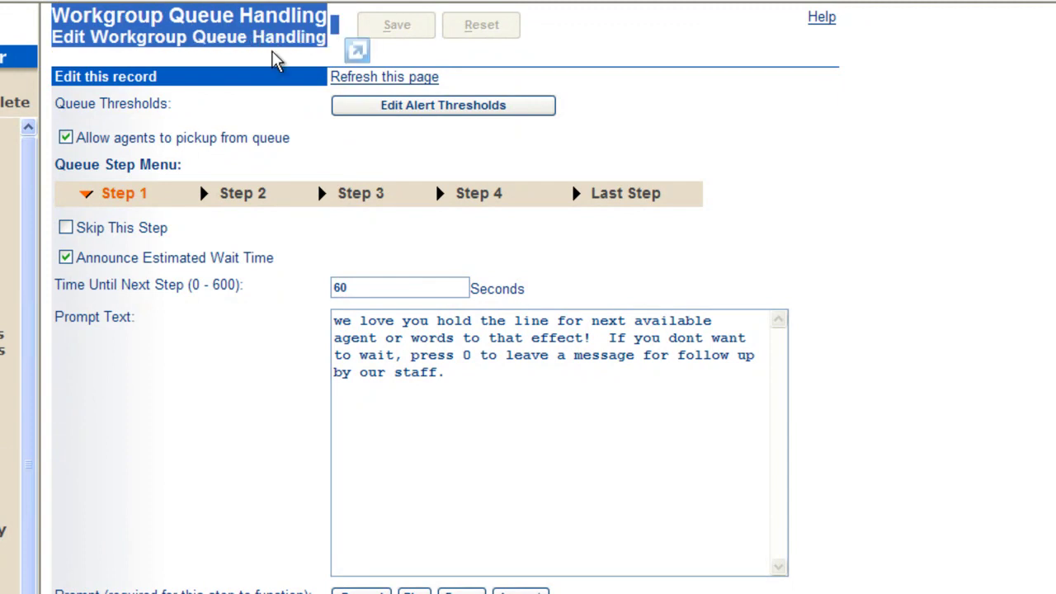
pyautogui.click(303, 161)
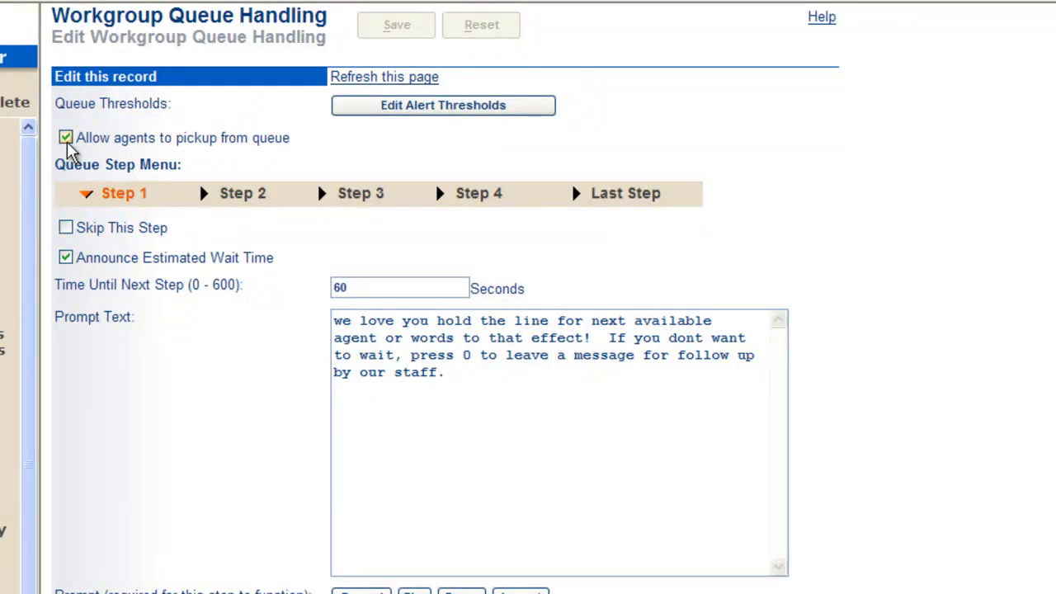
pyautogui.moveTo(77, 139); pyautogui.dragTo(267, 149)
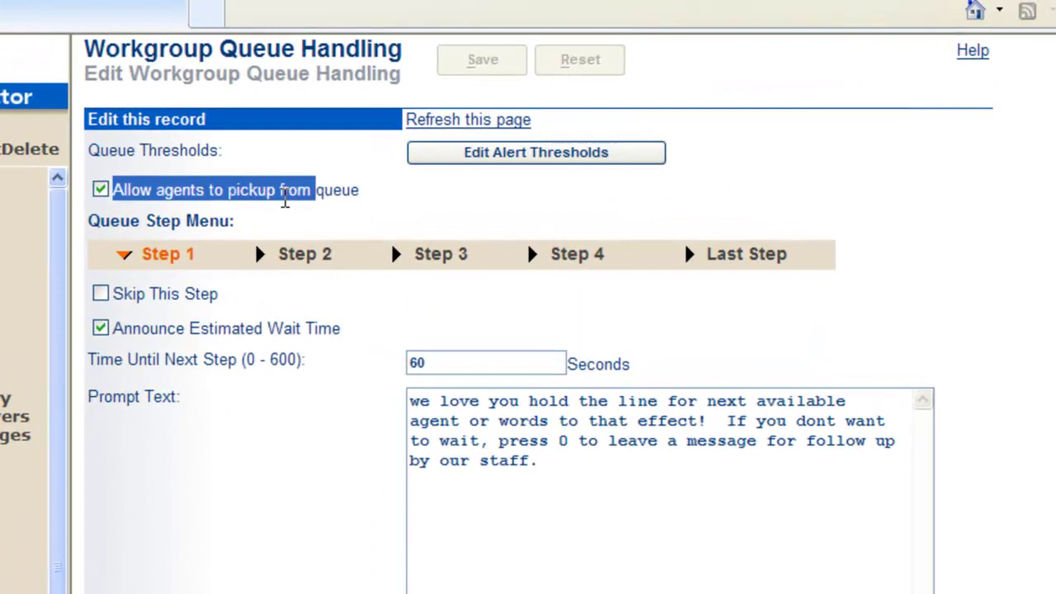
pyautogui.moveTo(332, 202)
pyautogui.mouseDown()
pyautogui.moveTo(349, 196)
pyautogui.moveTo(349, 206)
pyautogui.mouseUp()
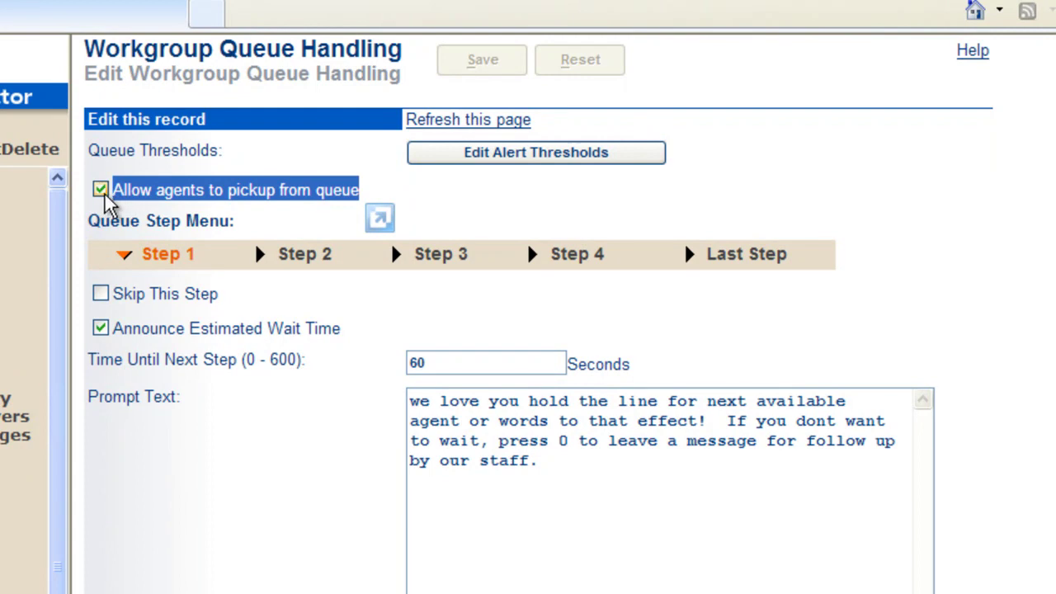
pyautogui.click(198, 207)
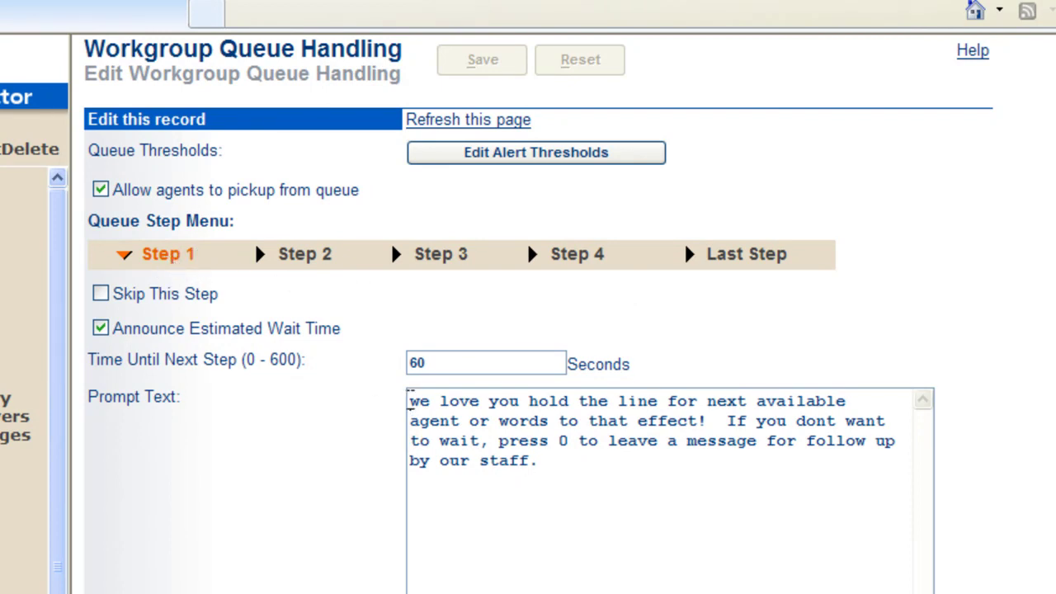
pyautogui.moveTo(409, 401); pyautogui.dragTo(551, 459)
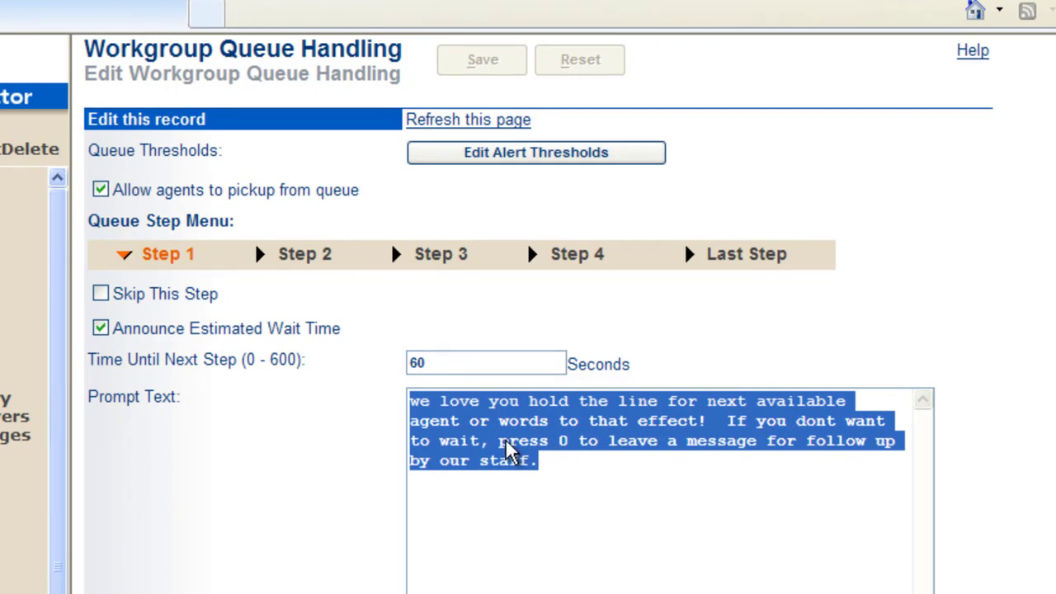
pyautogui.click(571, 537)
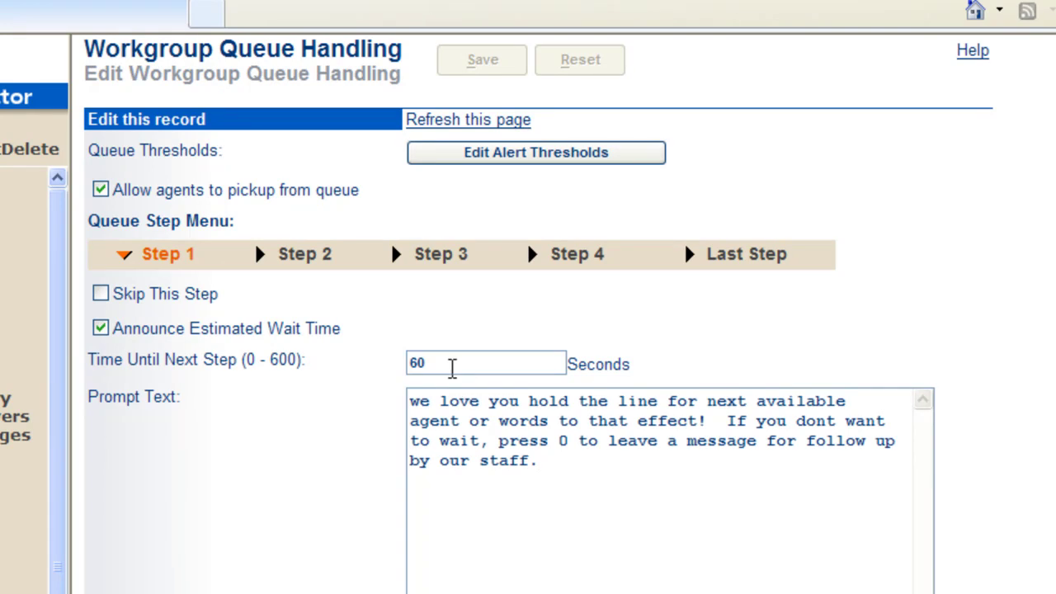
pyautogui.doubleClick(460, 364)
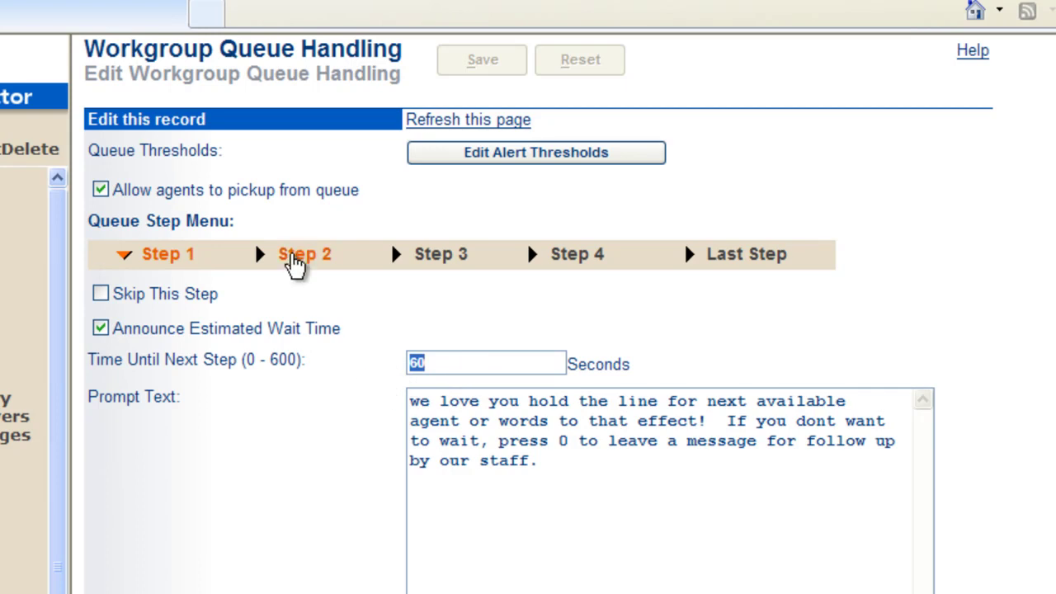
# - Switch to queue Step 2 and highlight the leave-a-message part of its prompt
pyautogui.click(296, 257)
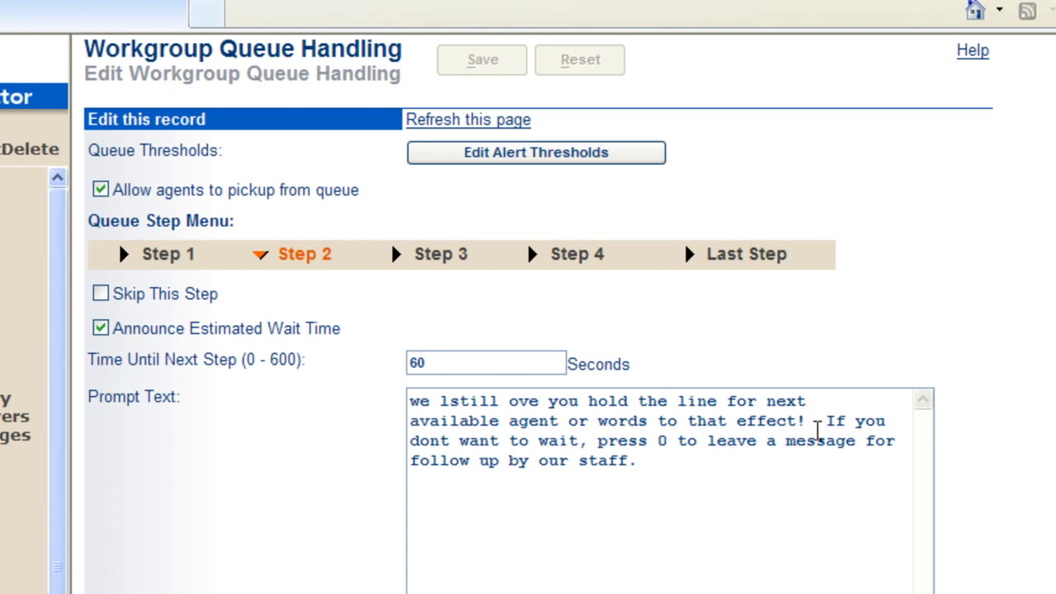
pyautogui.moveTo(825, 427); pyautogui.dragTo(692, 522)
pyautogui.click(691, 522)
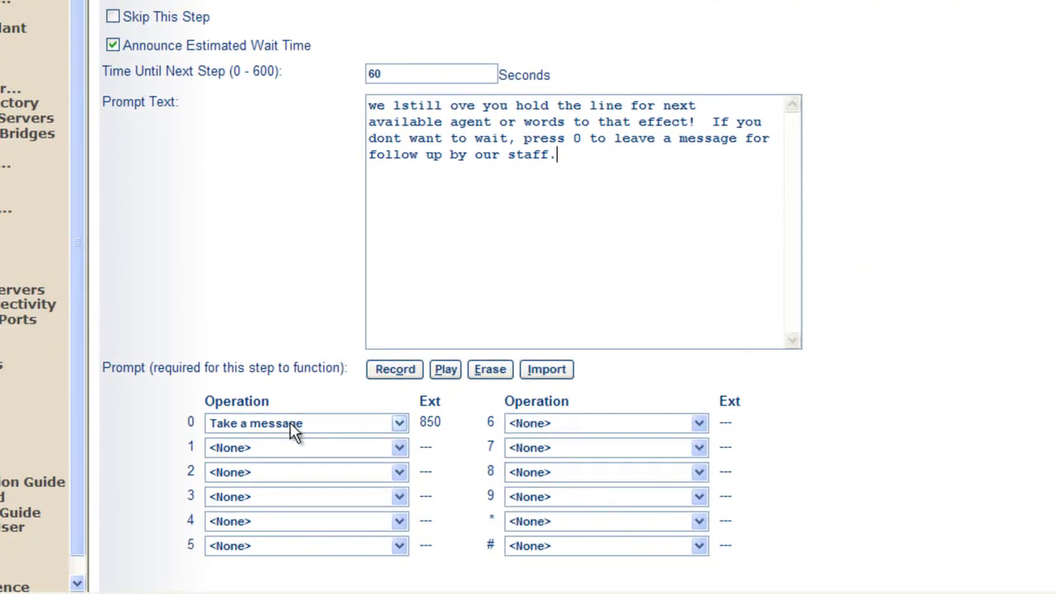
# - Keep Take a message as key 0's action and highlight the whole Step 2 prompt
pyautogui.click(291, 430)
pyautogui.click(291, 431)
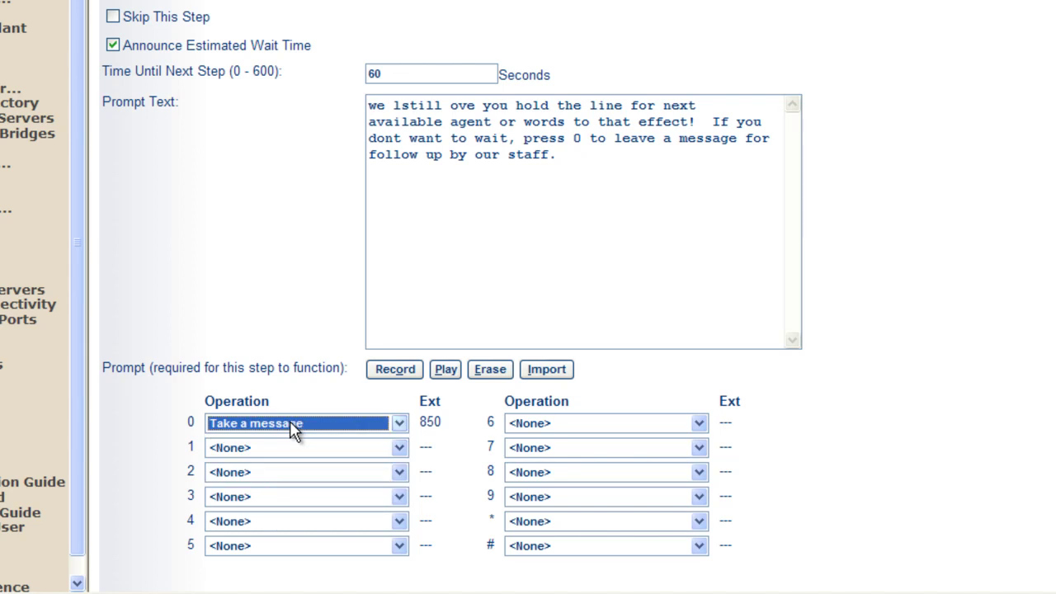
pyautogui.click(333, 430)
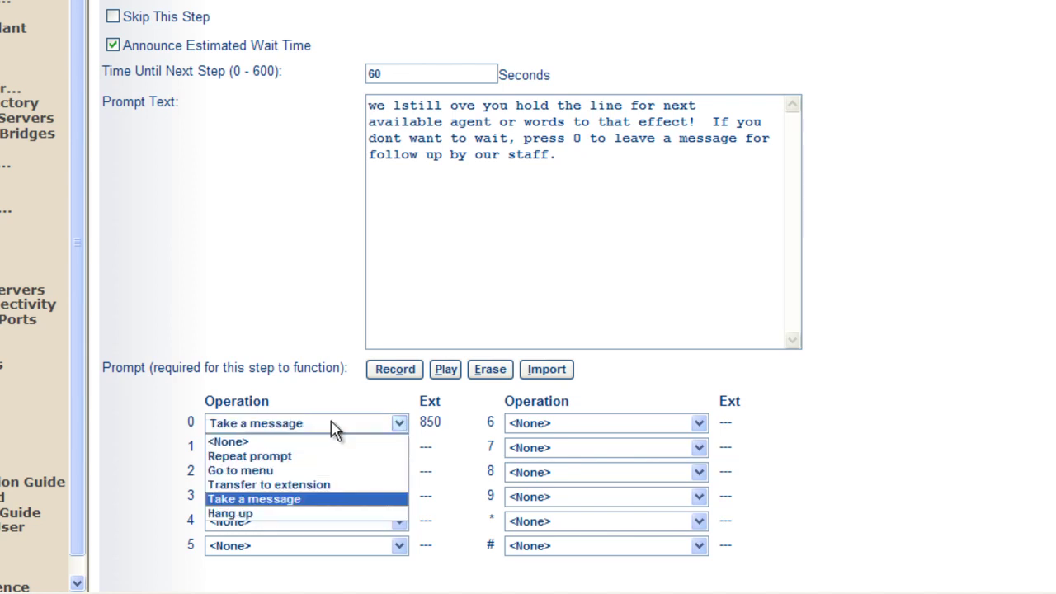
pyautogui.click(331, 420)
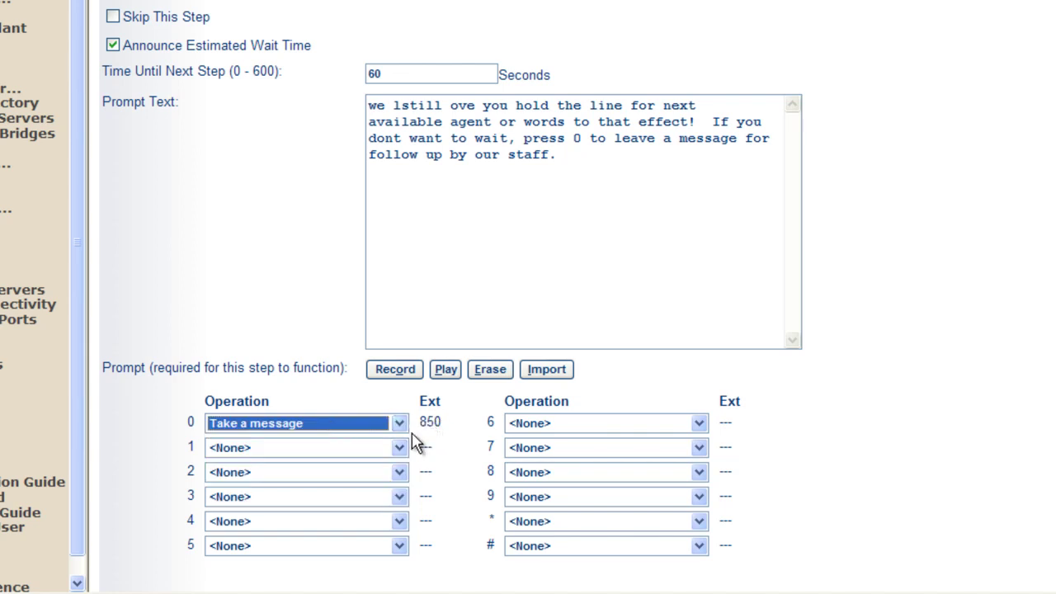
pyautogui.click(162, 404)
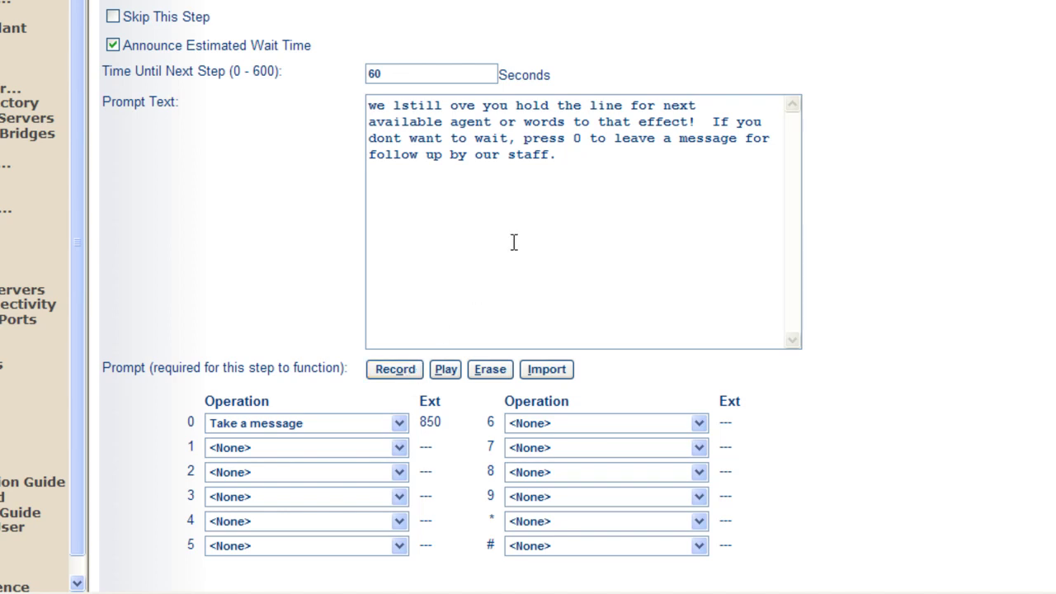
pyautogui.moveTo(630, 170); pyautogui.dragTo(355, 136)
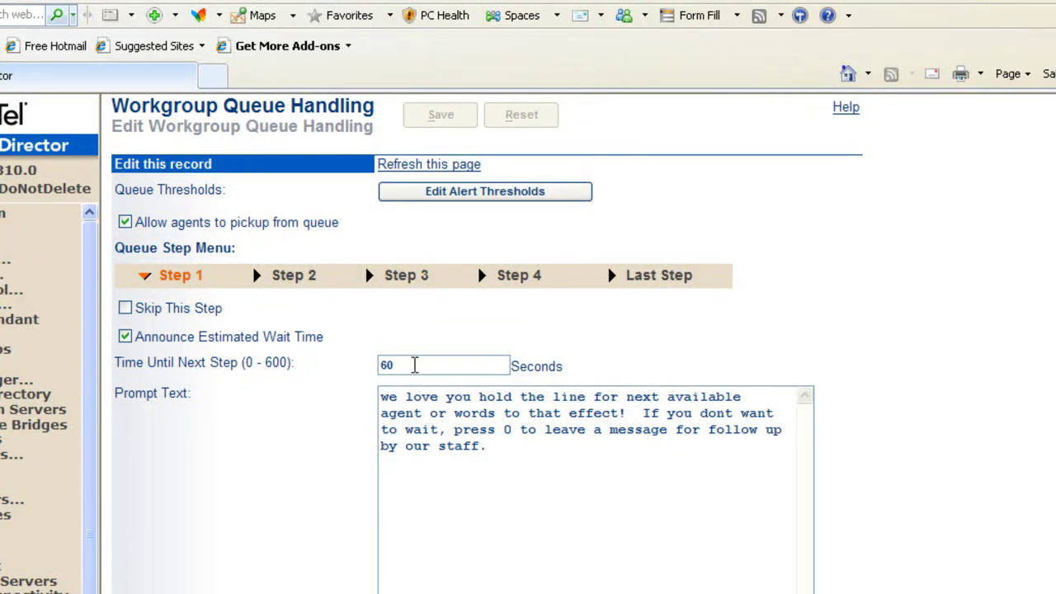
# - Highlight Step 1's 60-second wait time and scroll through the queue page
pyautogui.doubleClick(414, 365)
pyautogui.scroll(-1, 477, 264)
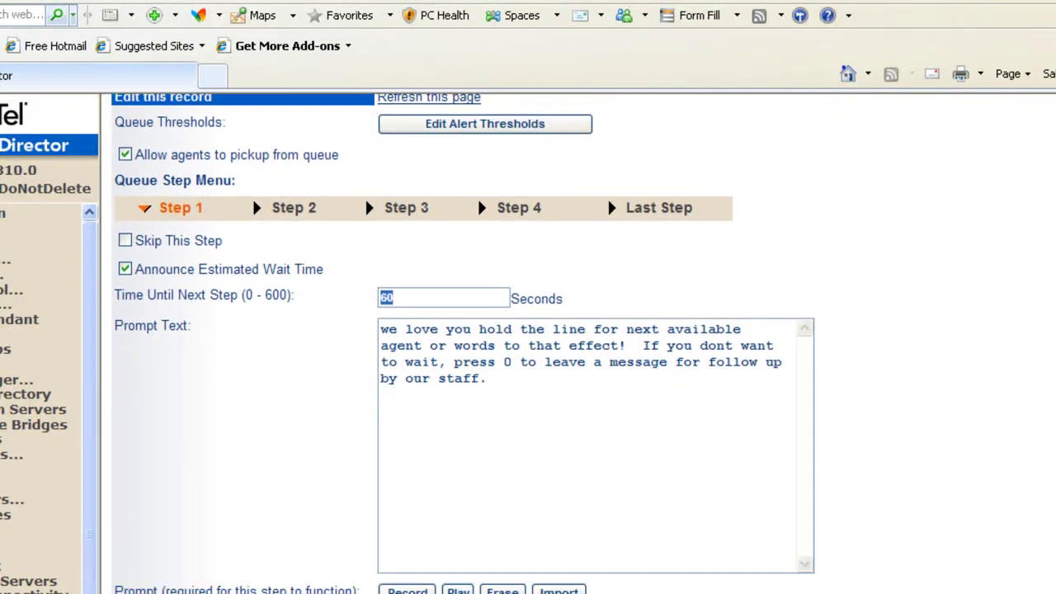
pyautogui.scroll(1, 477, 264)
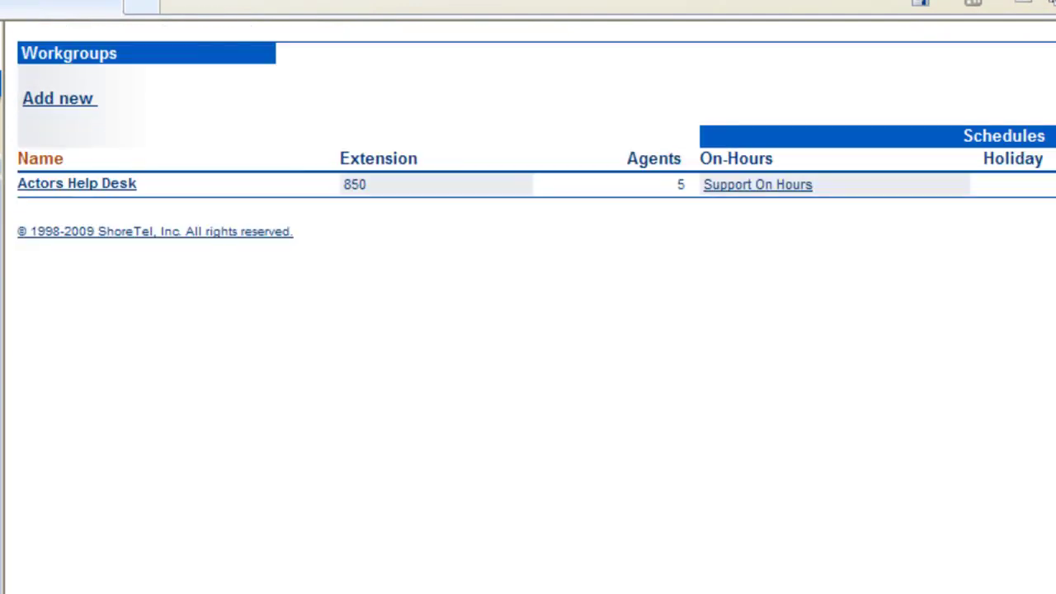
# - Open Actors Help Desk, dismiss the missing-prompt alert, and scroll to on-hours call handling
pyautogui.click(69, 185)
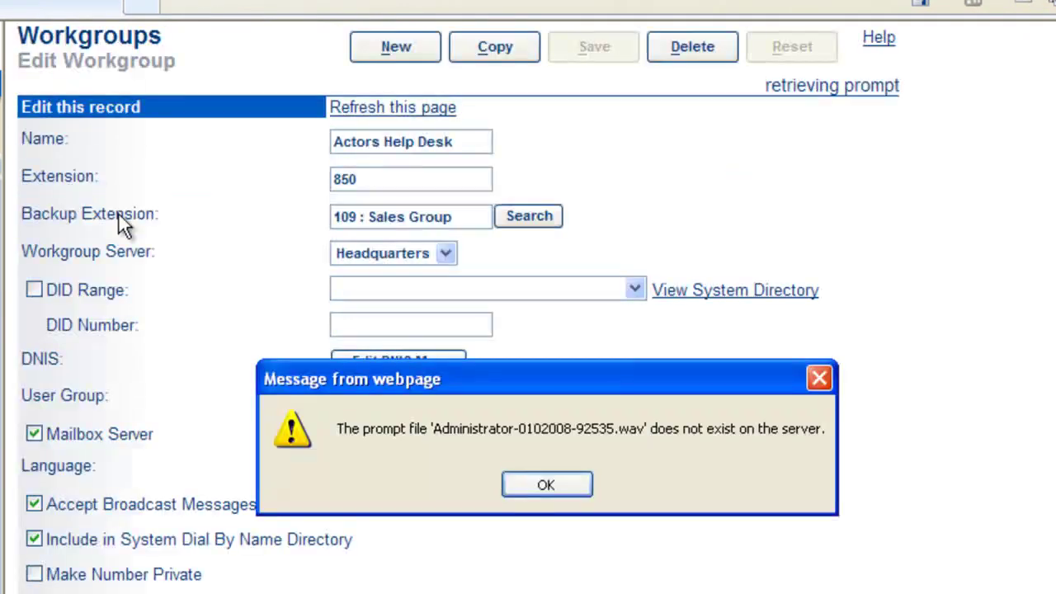
pyautogui.click(554, 485)
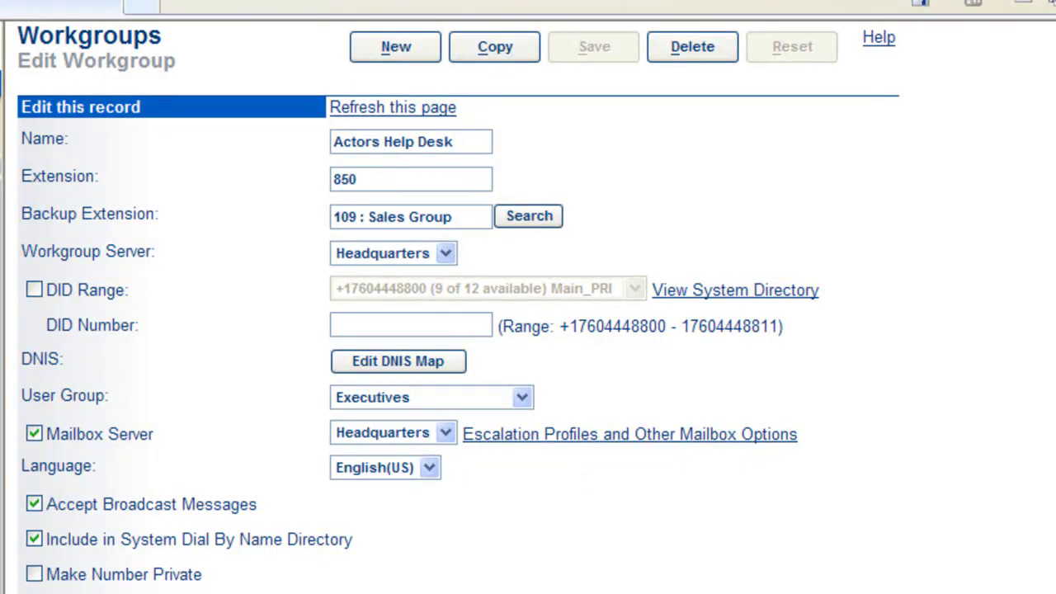
pyautogui.scroll(-10, 528, 330)
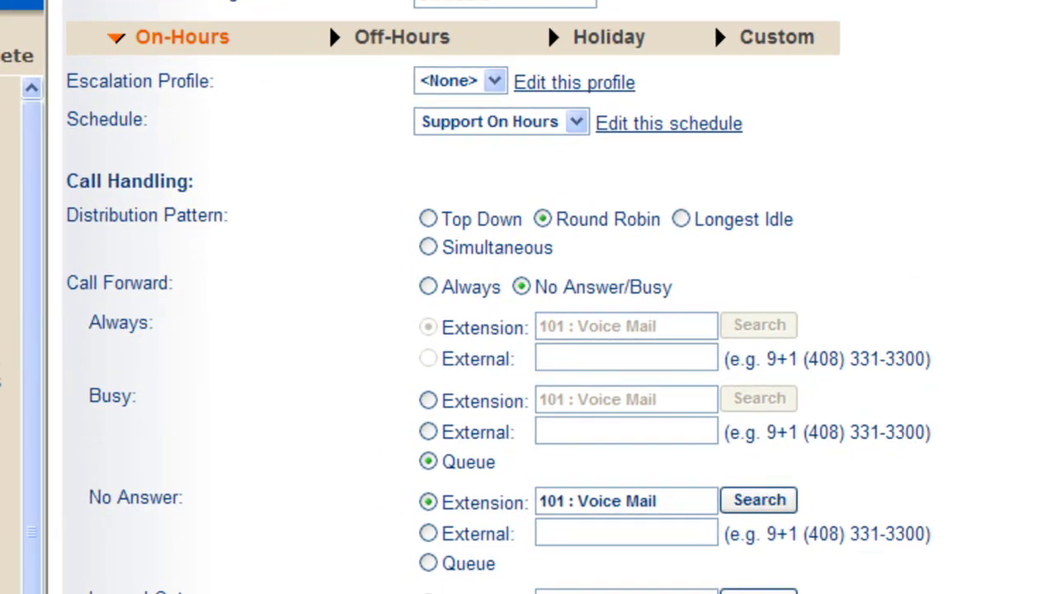
pyautogui.scroll(10, 528, 297)
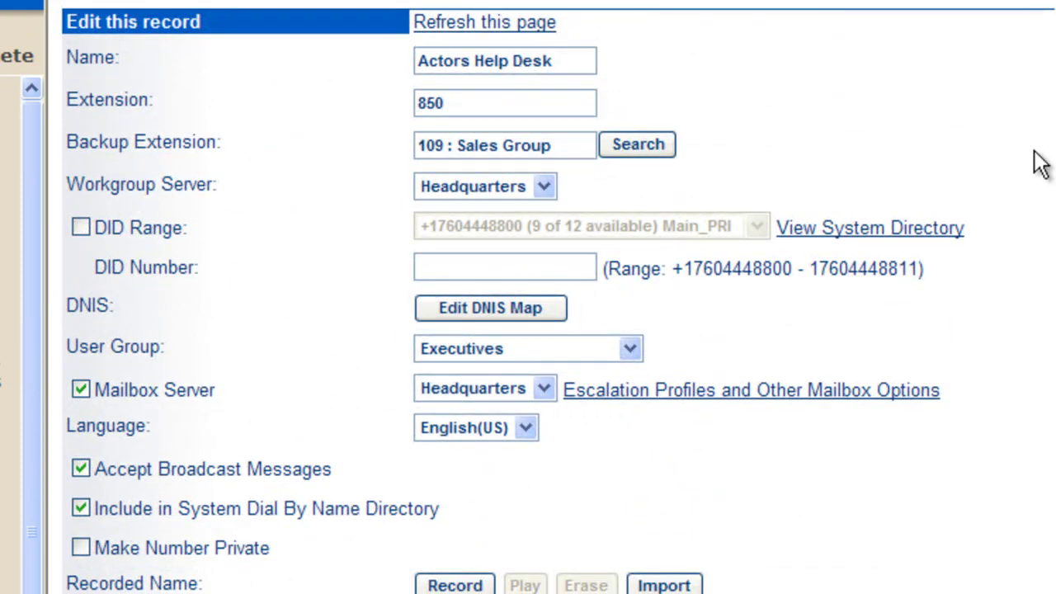
pyautogui.doubleClick(543, 102)
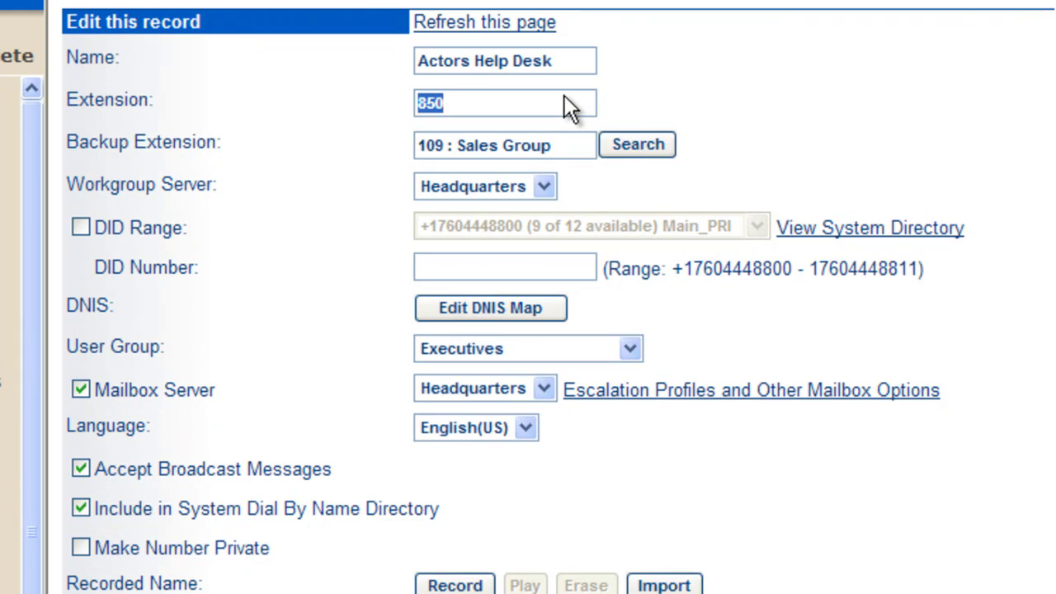
pyautogui.tripleClick(566, 64)
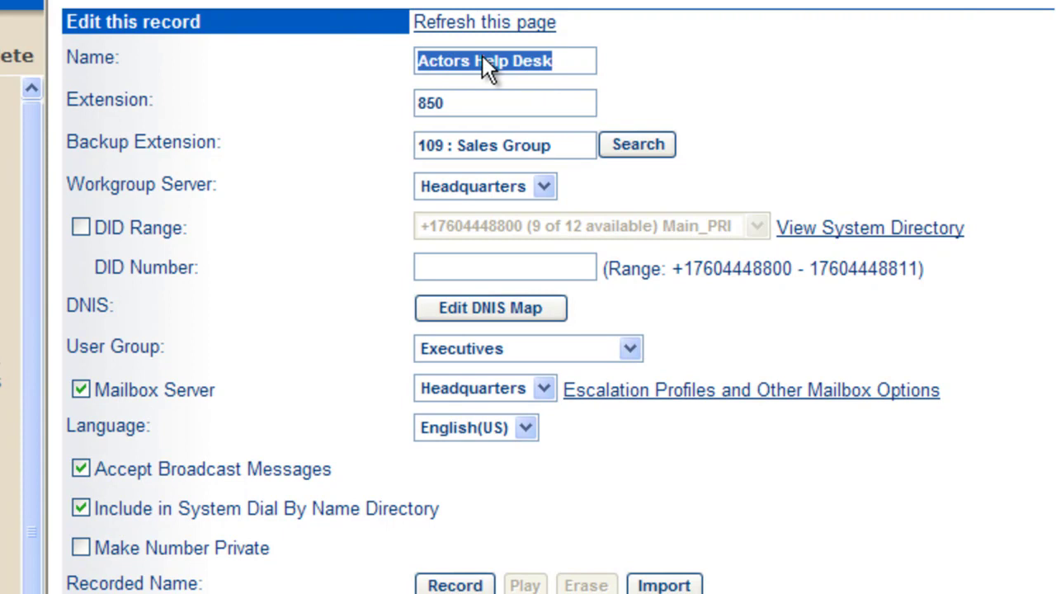
pyautogui.doubleClick(520, 110)
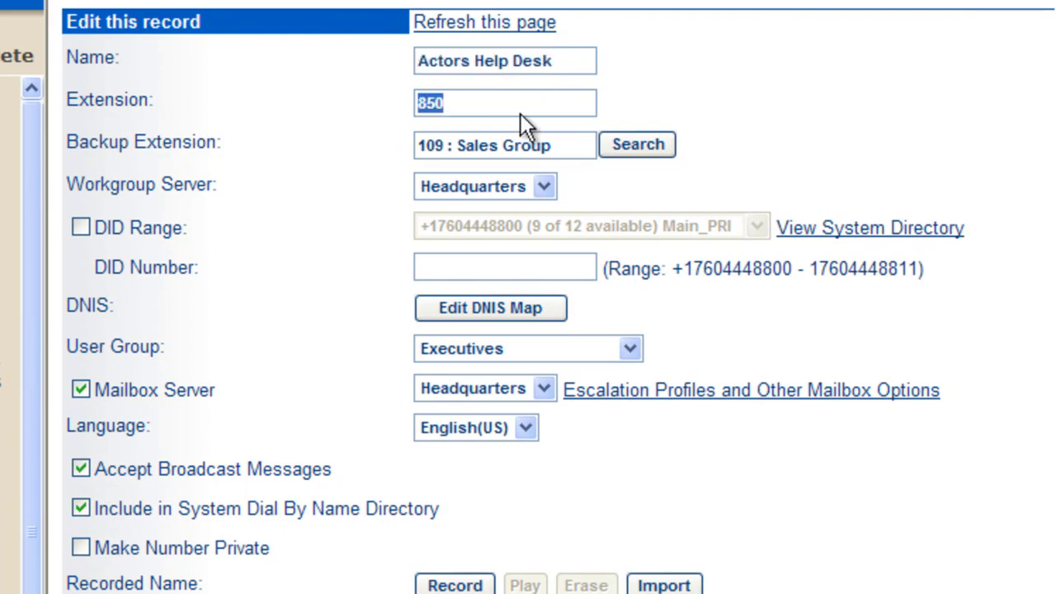